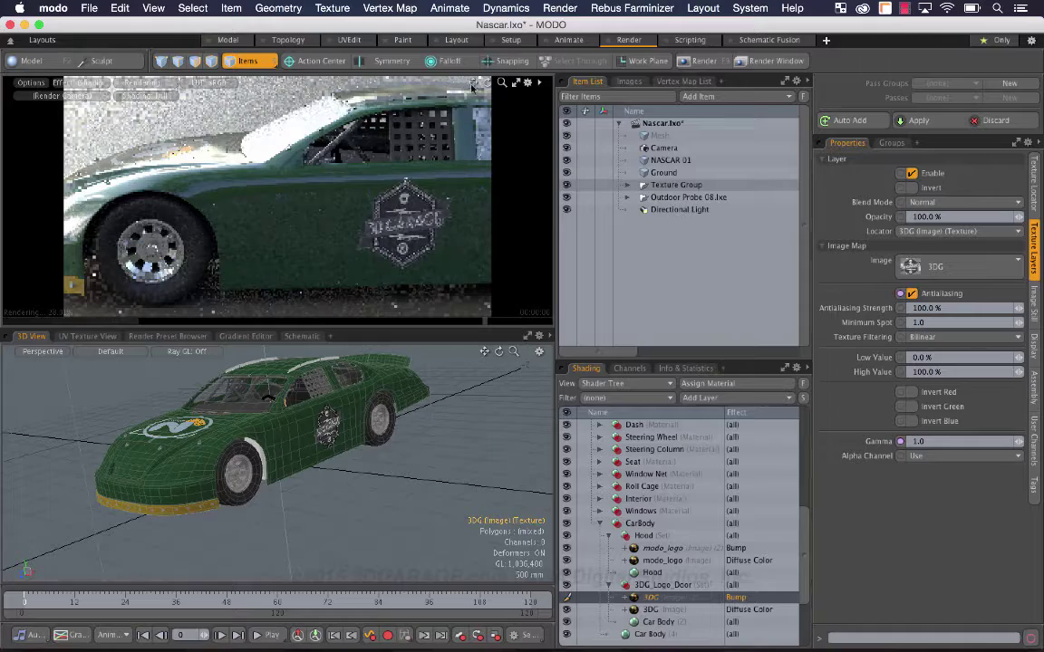
Reduce the Y size of the 3DG door logo's diffuse color texture projection to 537 mm.
click(678, 585)
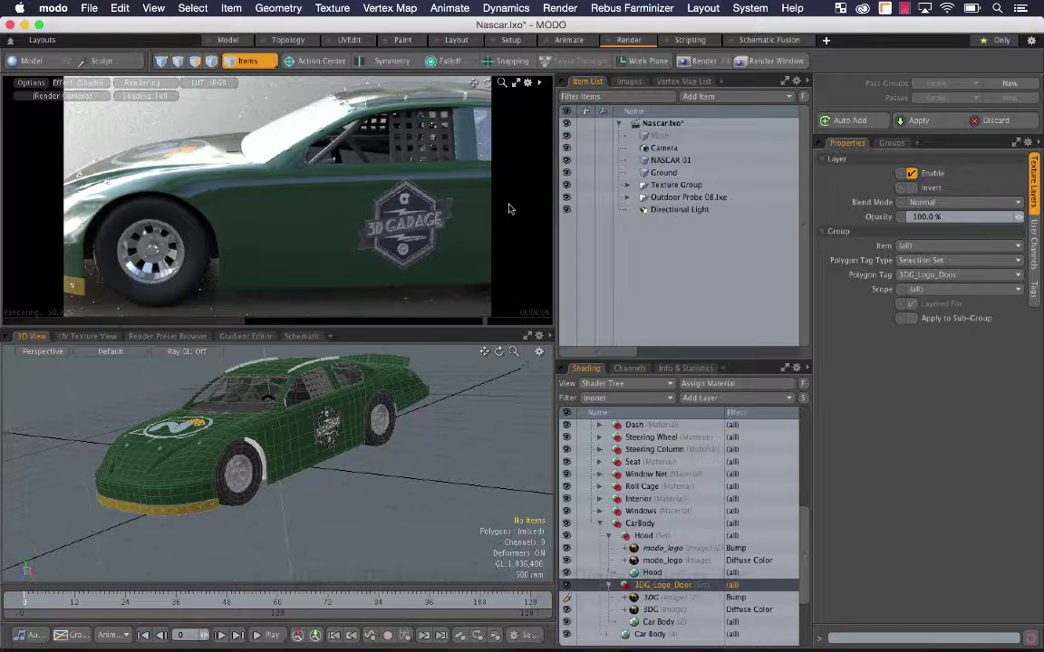
click(674, 611)
click(1037, 183)
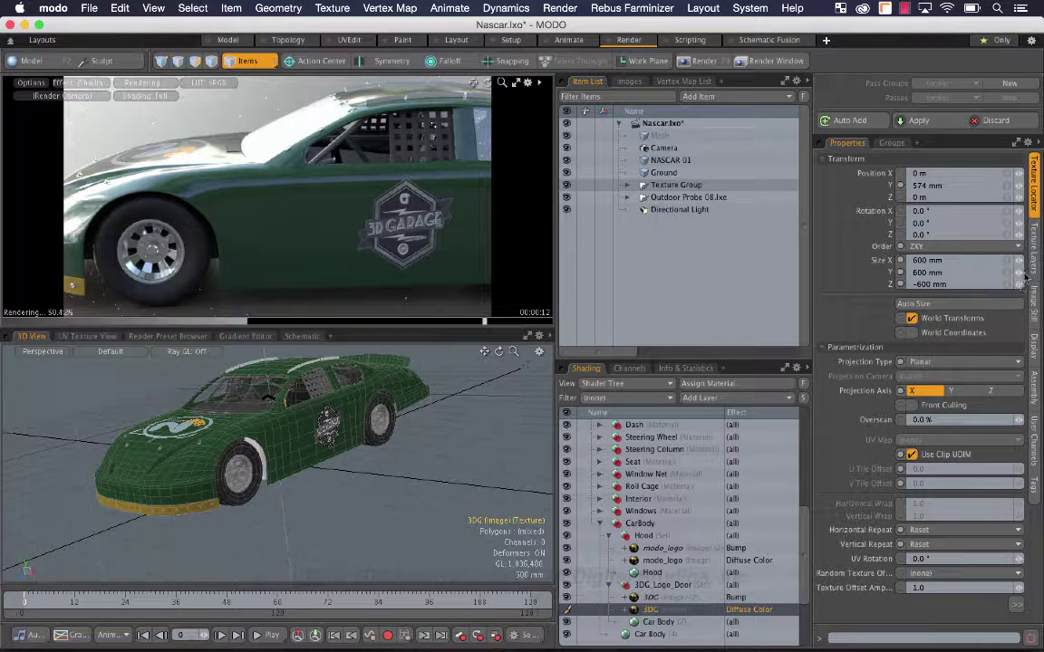
drag(1018, 272, 1018, 277)
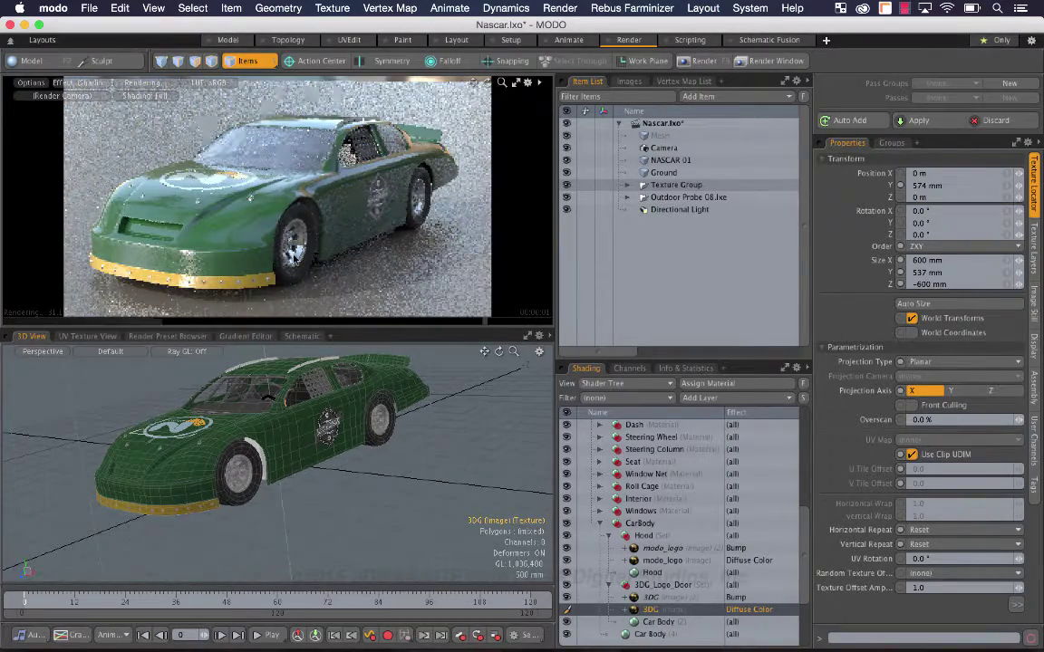
Collapse the CarBody group and select the ground's material by picking the ground surface in the render preview.
click(599, 524)
scroll(598, 528, up, 1)
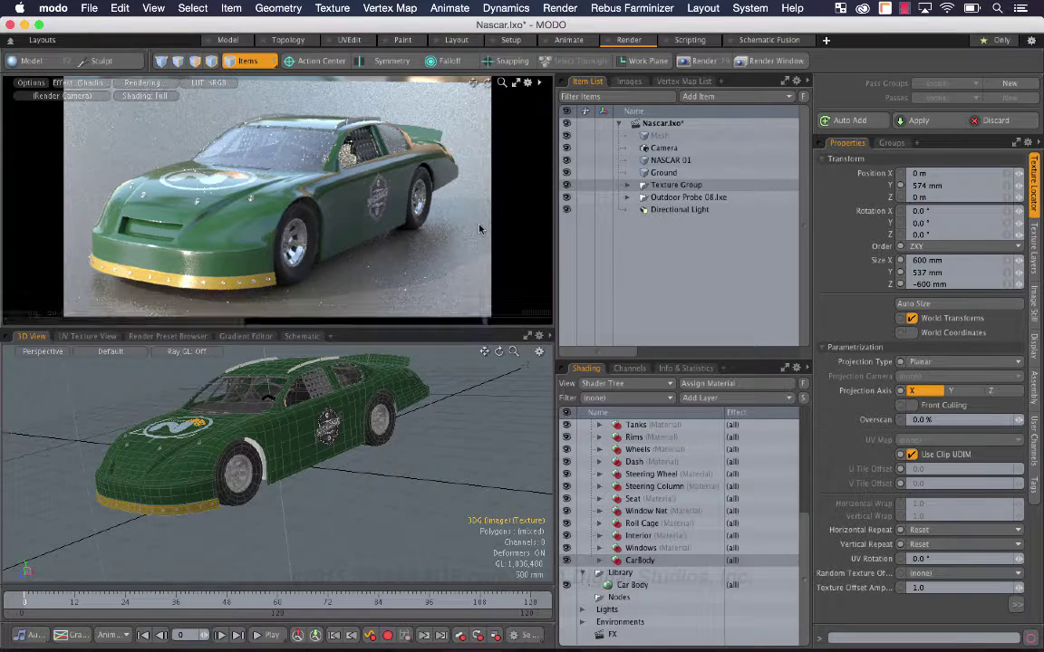
click(210, 61)
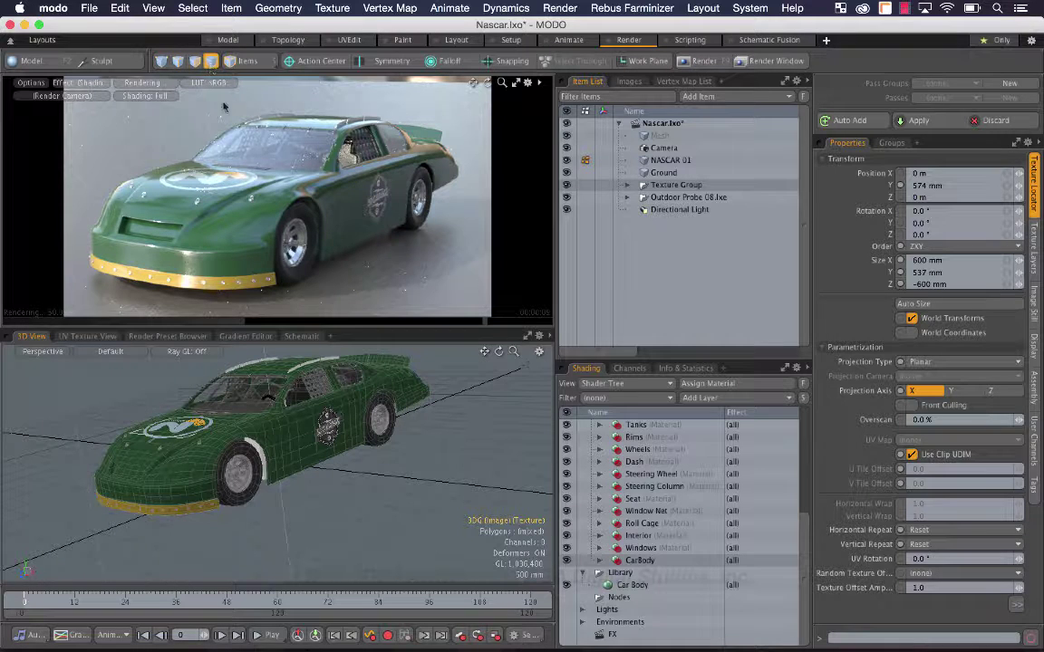
click(458, 259)
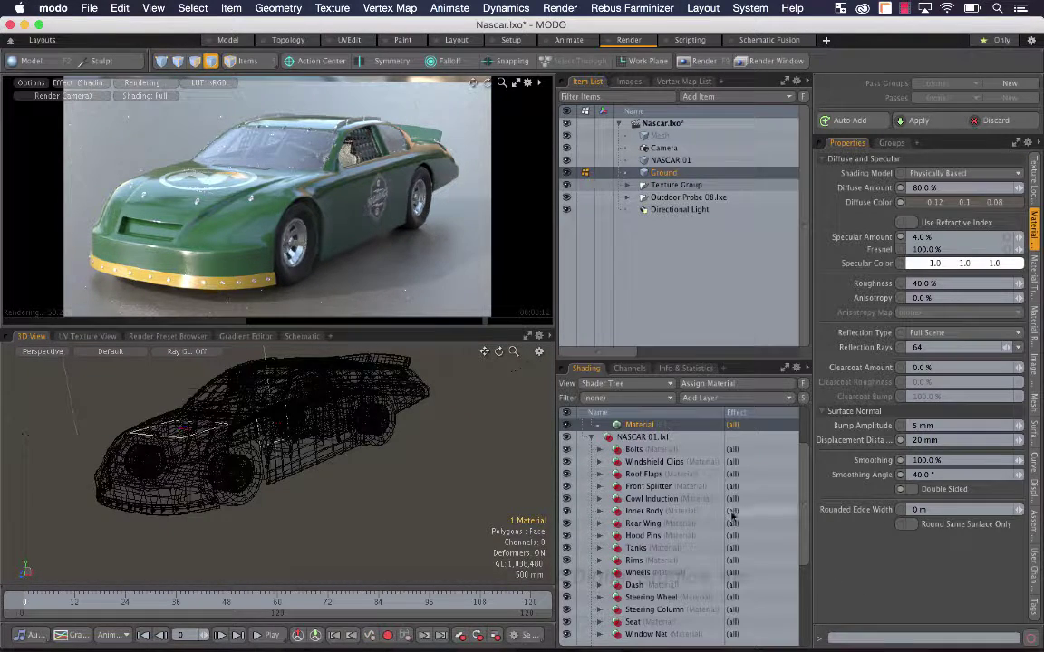
scroll(670, 471, up, 3)
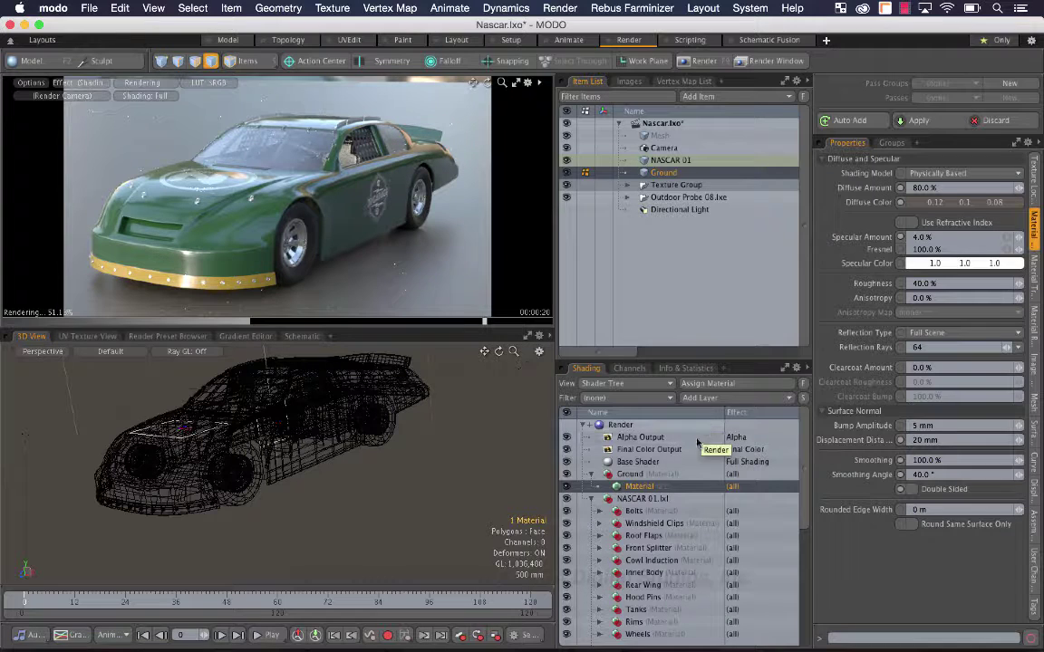
Rename the material in the Ground group as GroundMaterial.
click(639, 488)
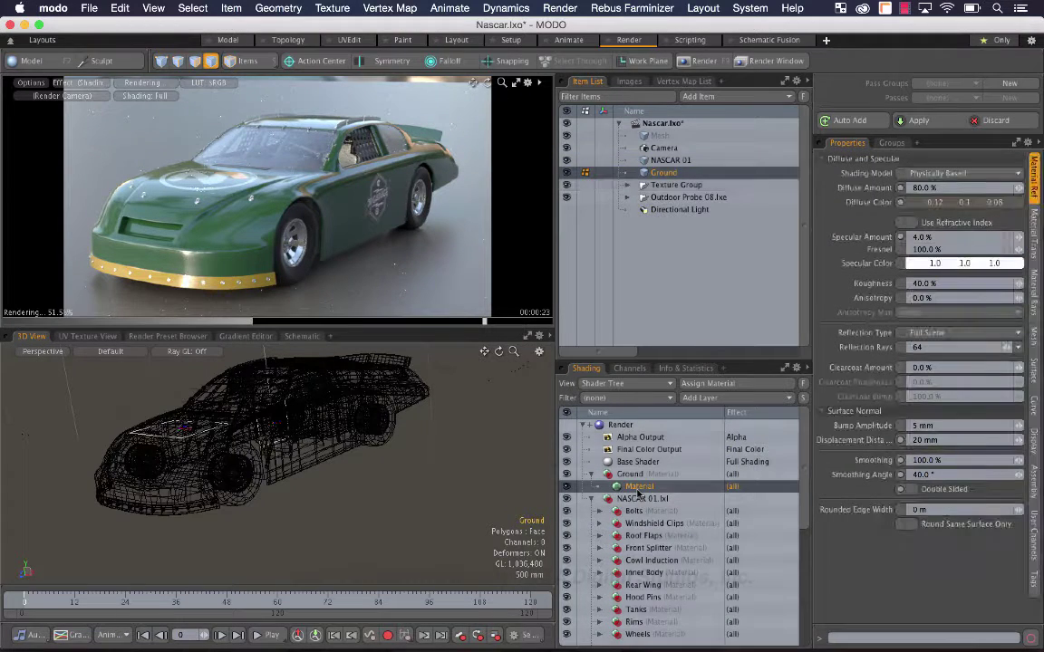
double_click(639, 488)
text(Ground)
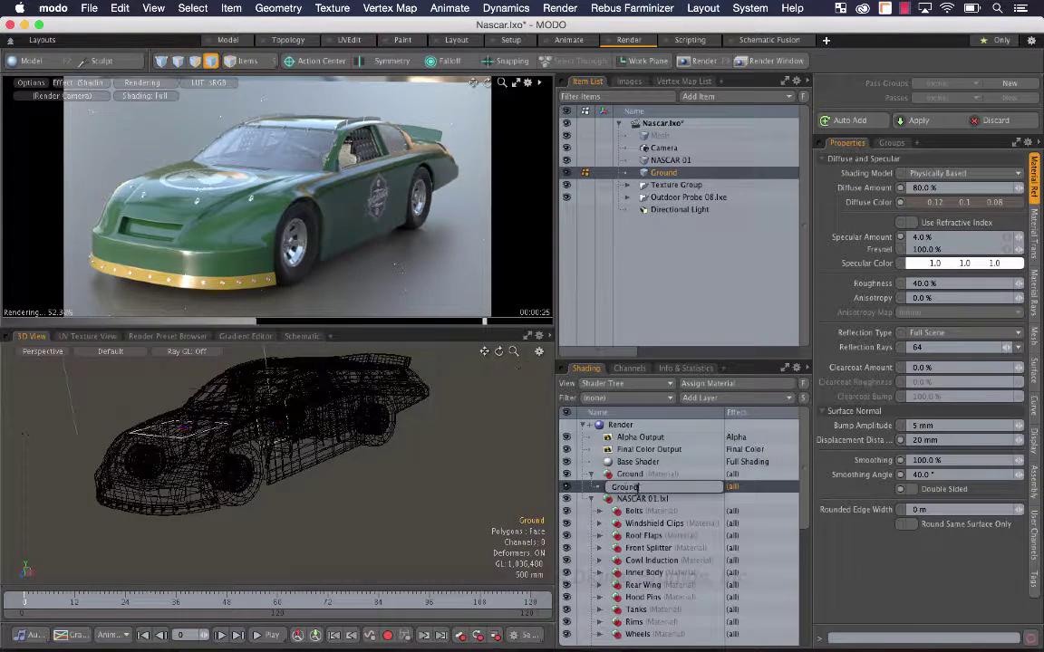
text(Material)
key(Return)
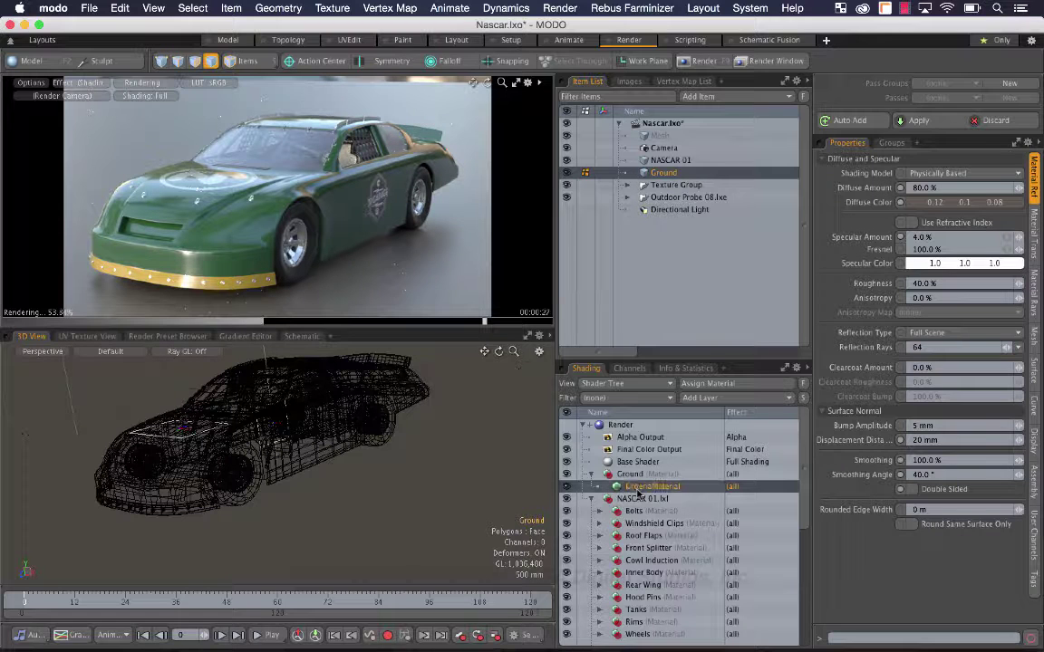
Add a Cellular procedural texture layer above GroundMaterial in the Ground group.
click(732, 399)
mouse_move(755, 531)
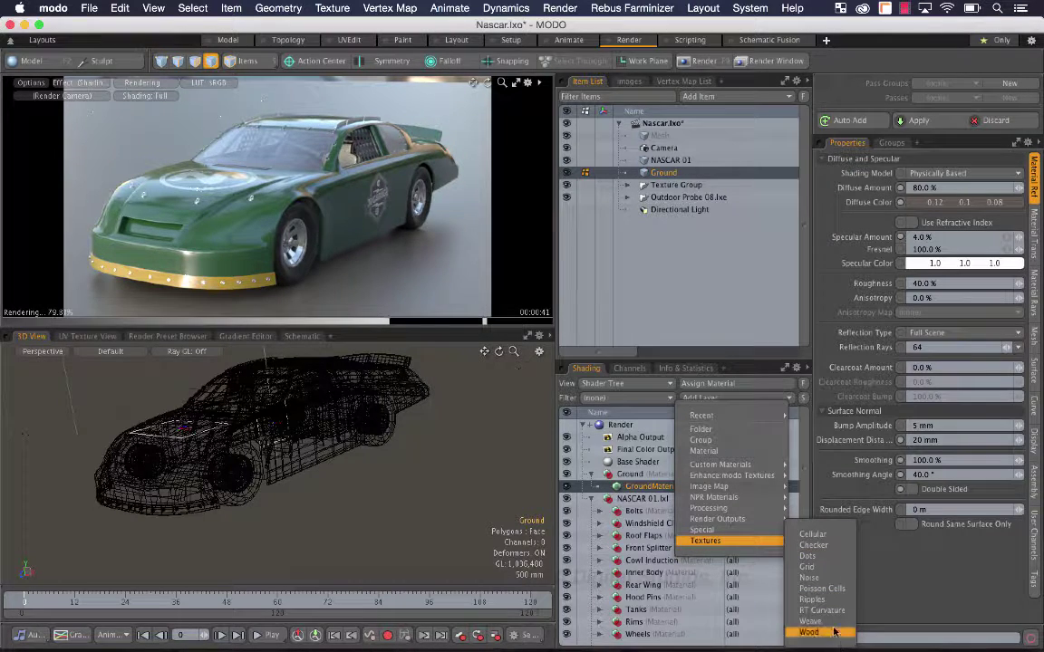
click(831, 539)
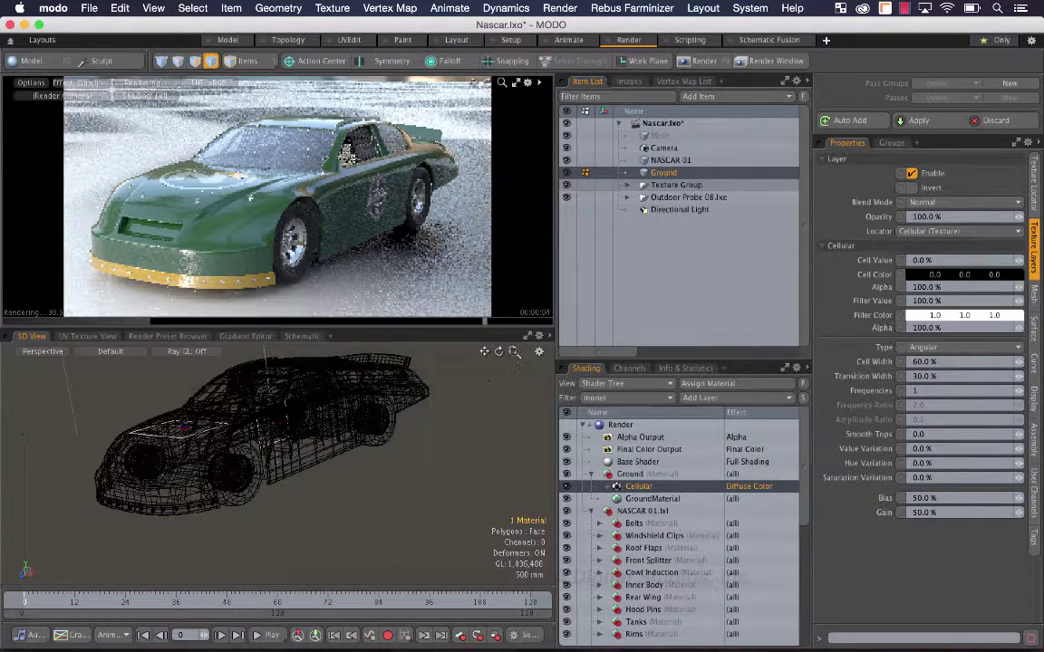
Try Advanced shading for the ground in the 3D view and return the shading style to Default.
key(shift+a)
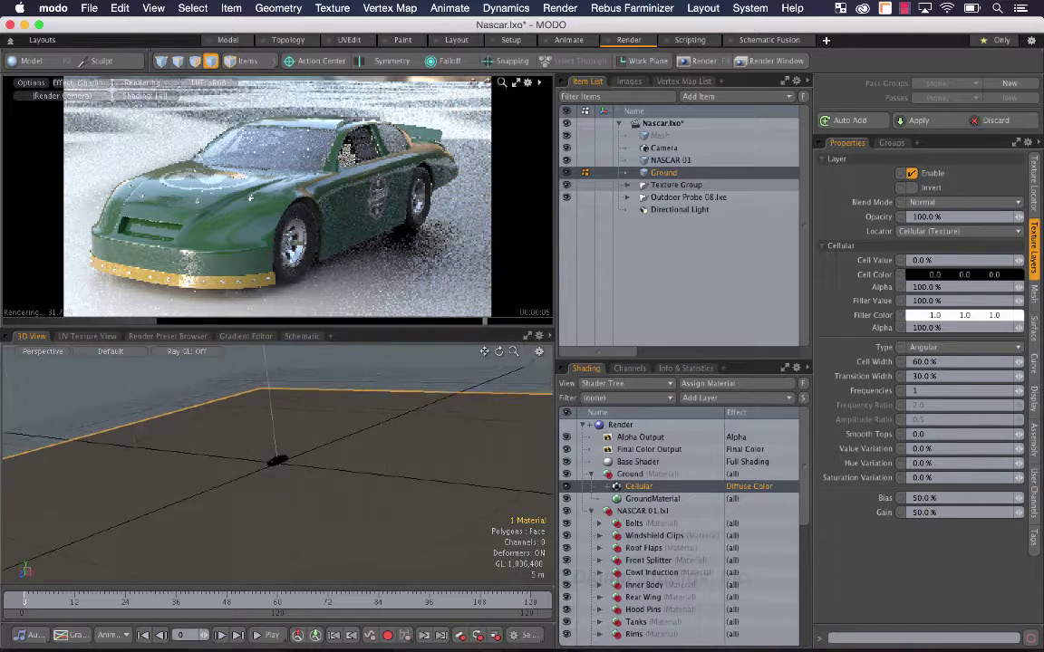
click(111, 352)
click(130, 430)
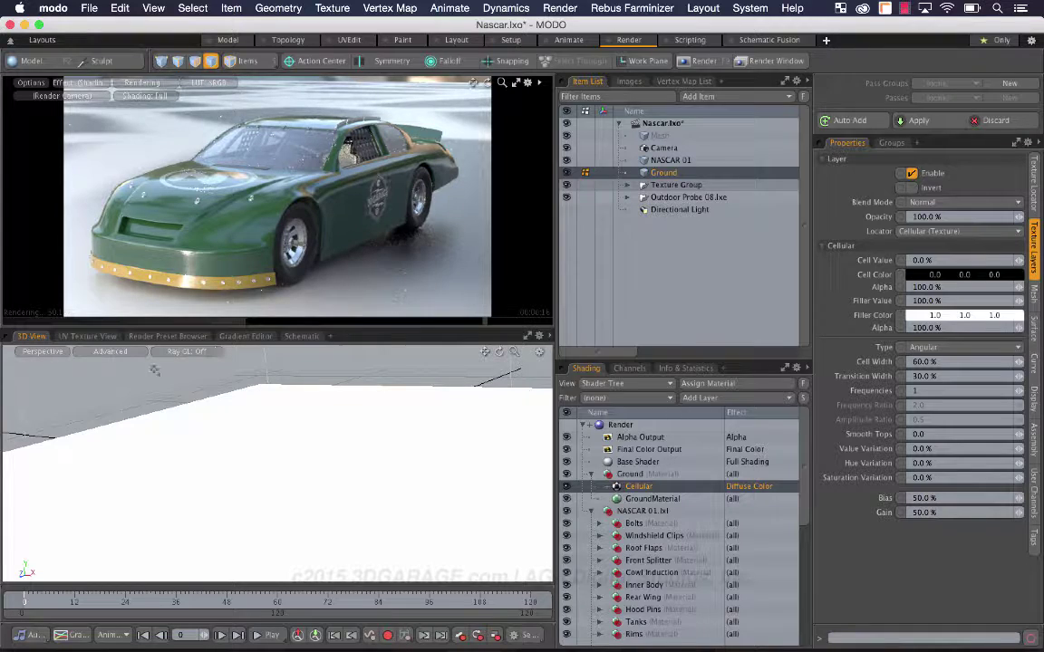
click(110, 352)
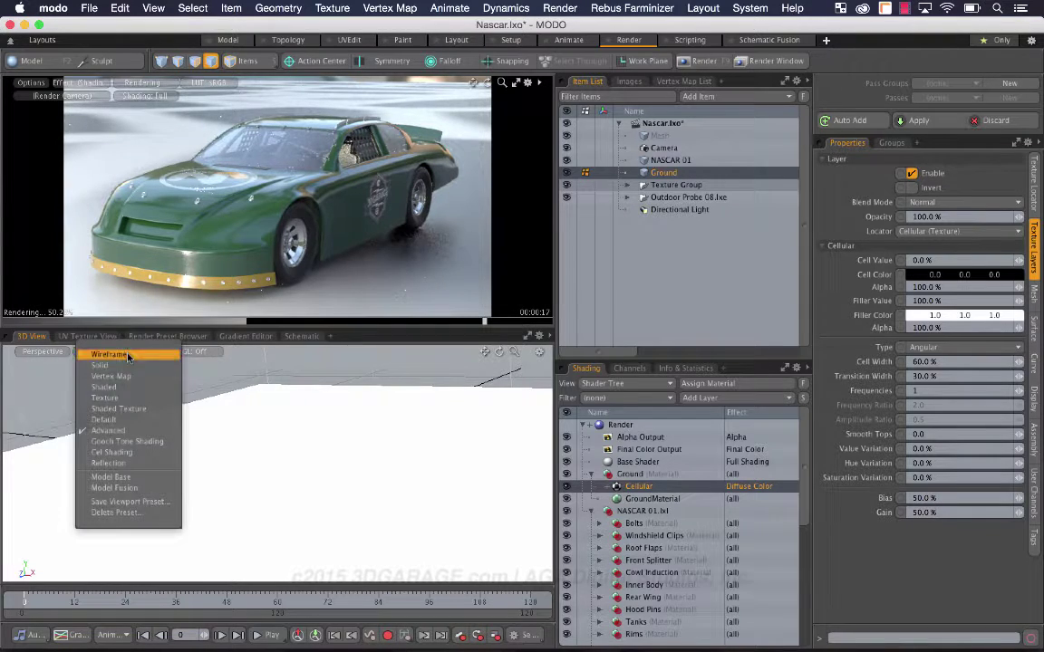
click(132, 420)
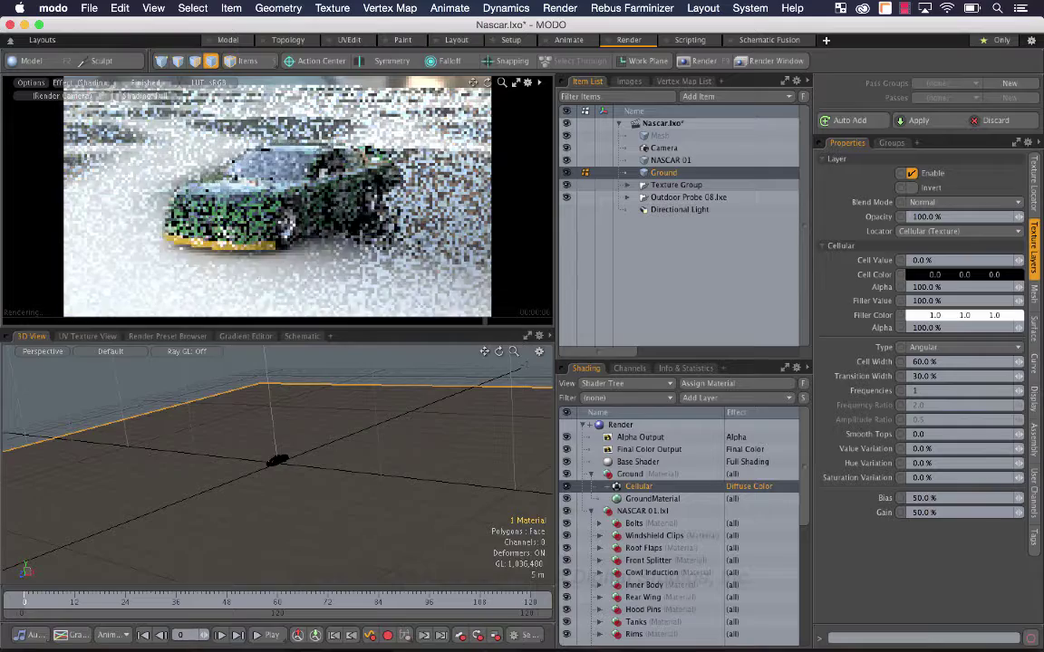
Set the ground's Cellular texture size to 2 mm in X, Y and Z.
click(1036, 185)
click(974, 262)
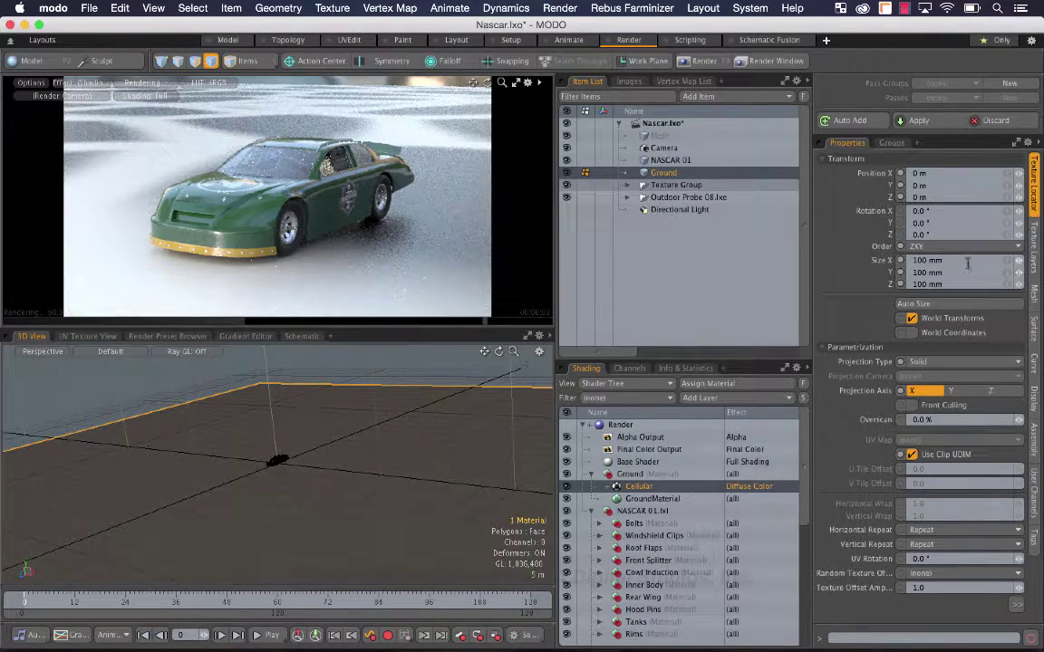
text(2)
key(Tab)
text(2)
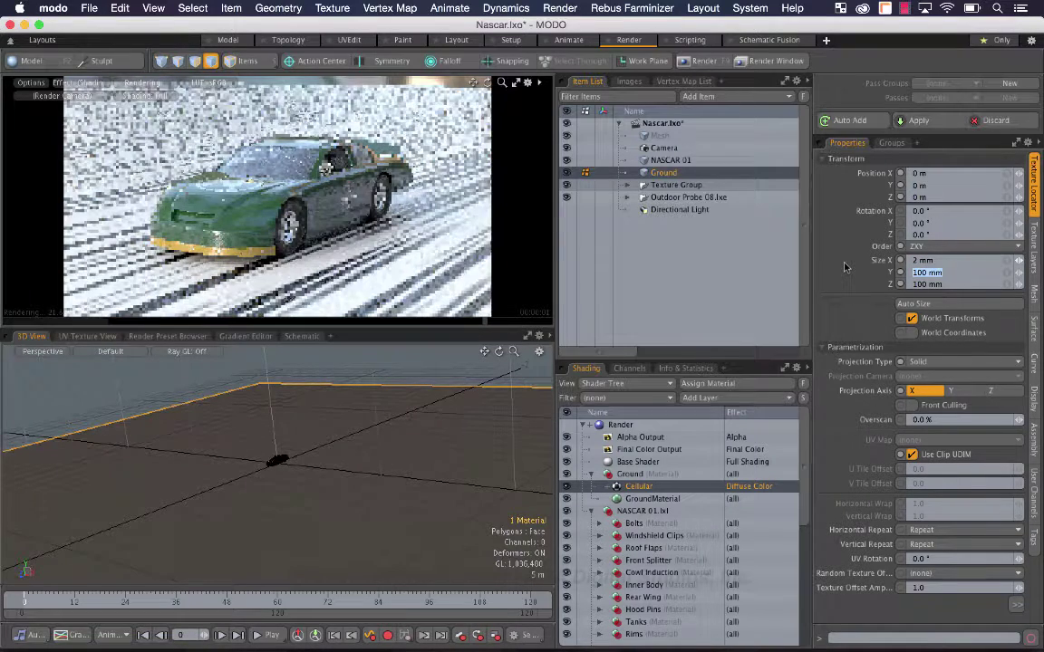
key(Tab)
text(2)
key(Tab)
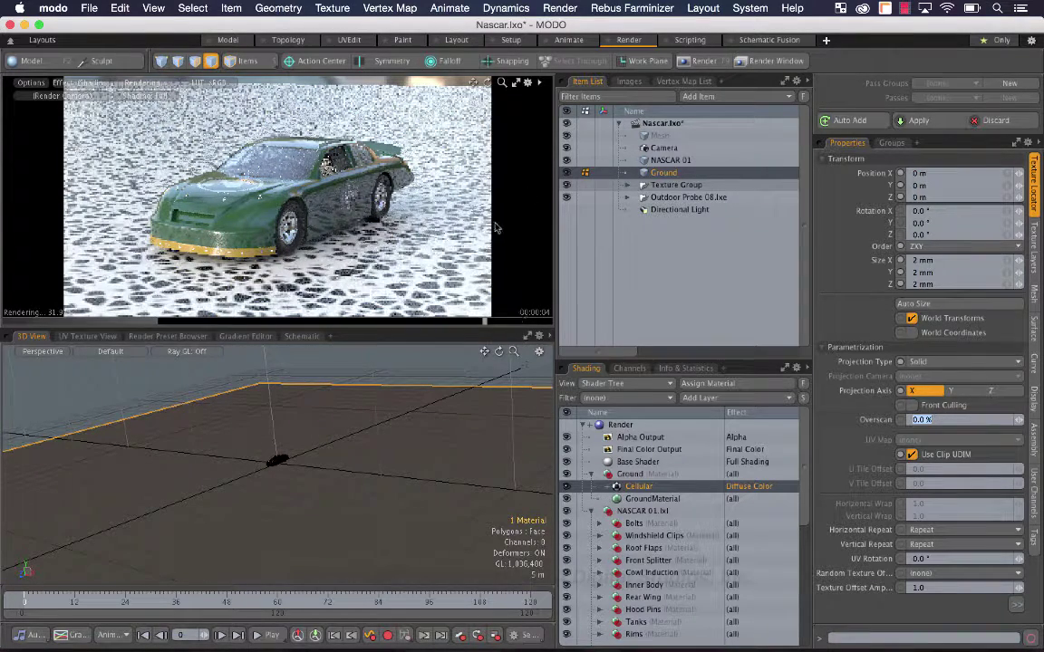
Try a green cell color on the ground's Cellular texture and return it to black.
alt+drag(272, 199, 305, 256)
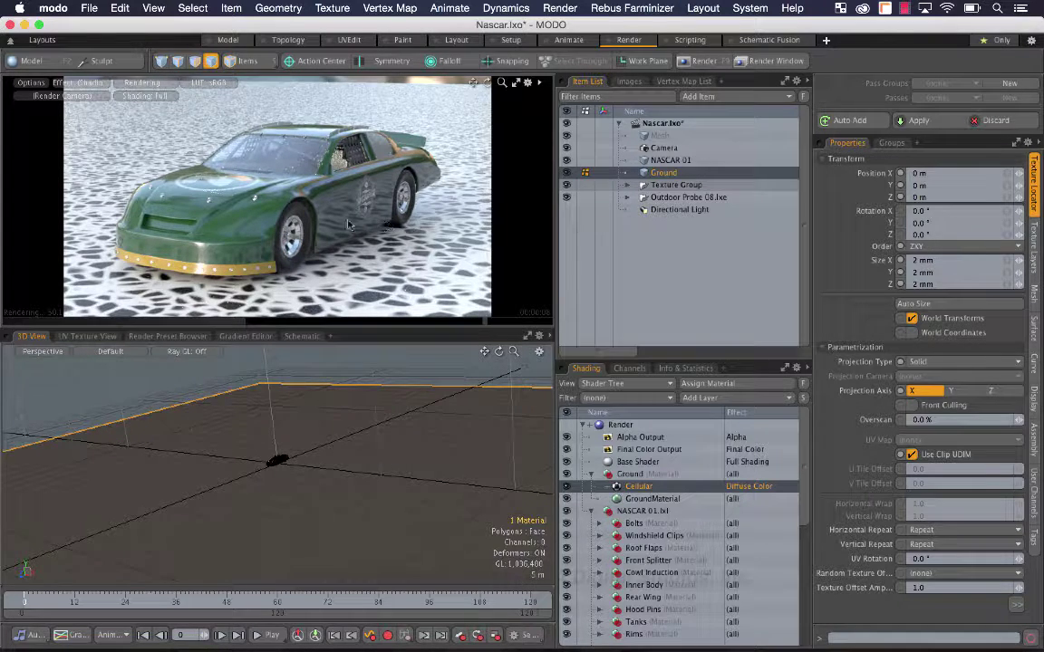
click(642, 488)
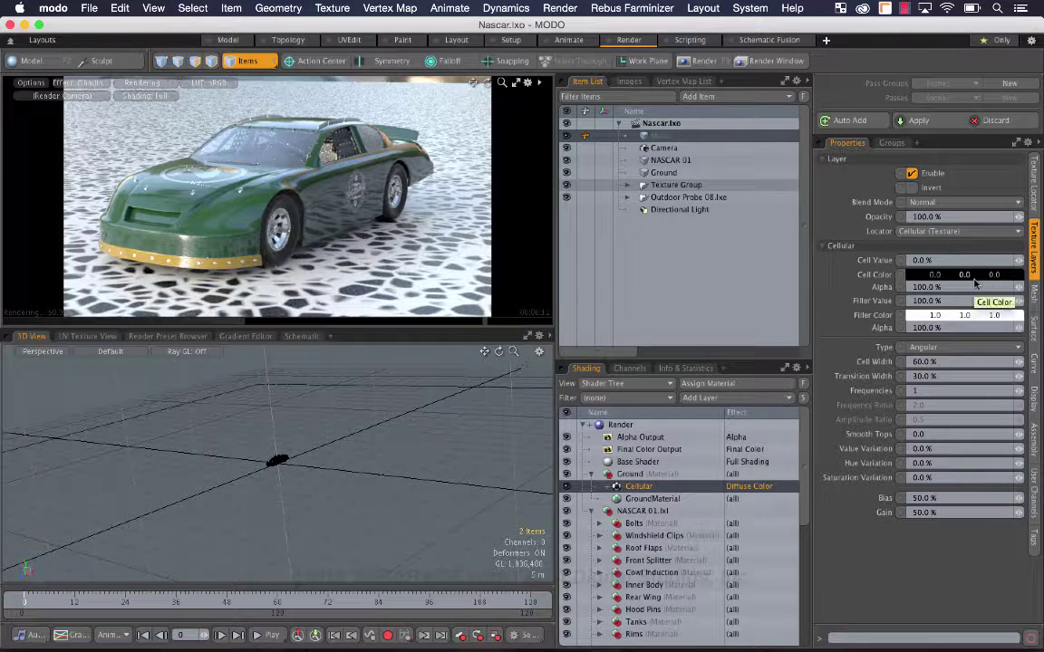
drag(966, 274, 969, 278)
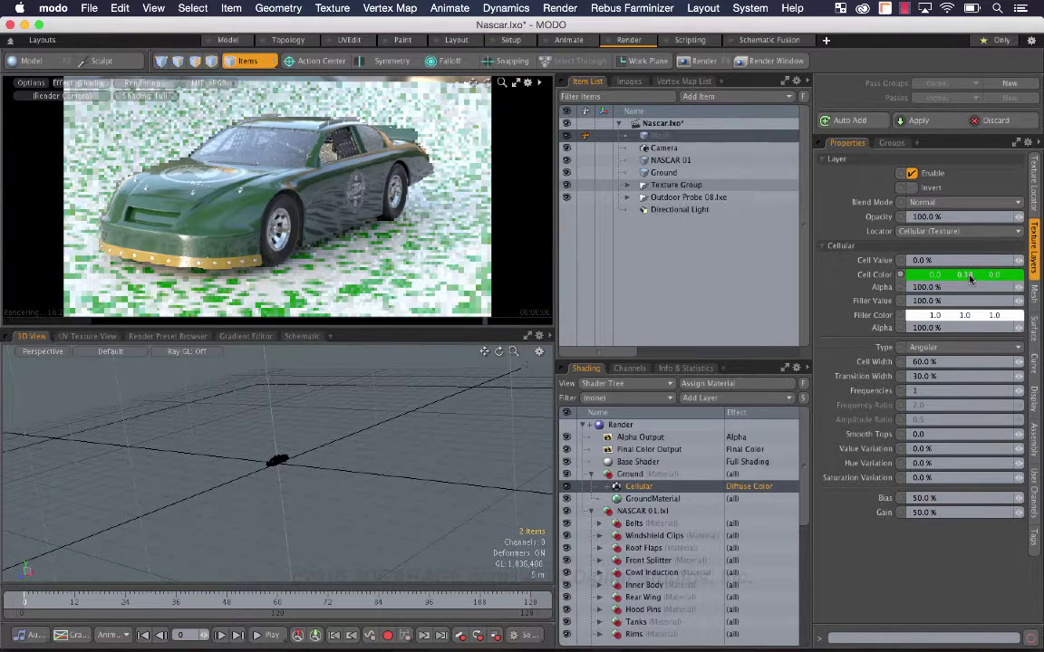
drag(977, 279, 978, 279)
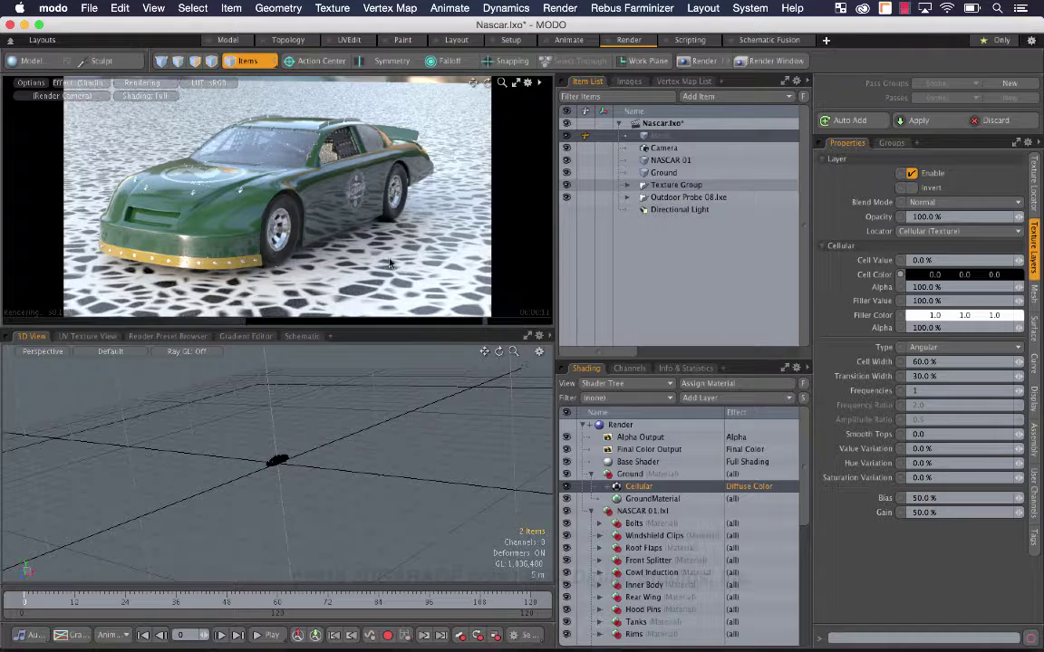
Try the Round cell type with cell widths of 5.5% and 39%, and return the type to Angular.
click(958, 347)
click(962, 347)
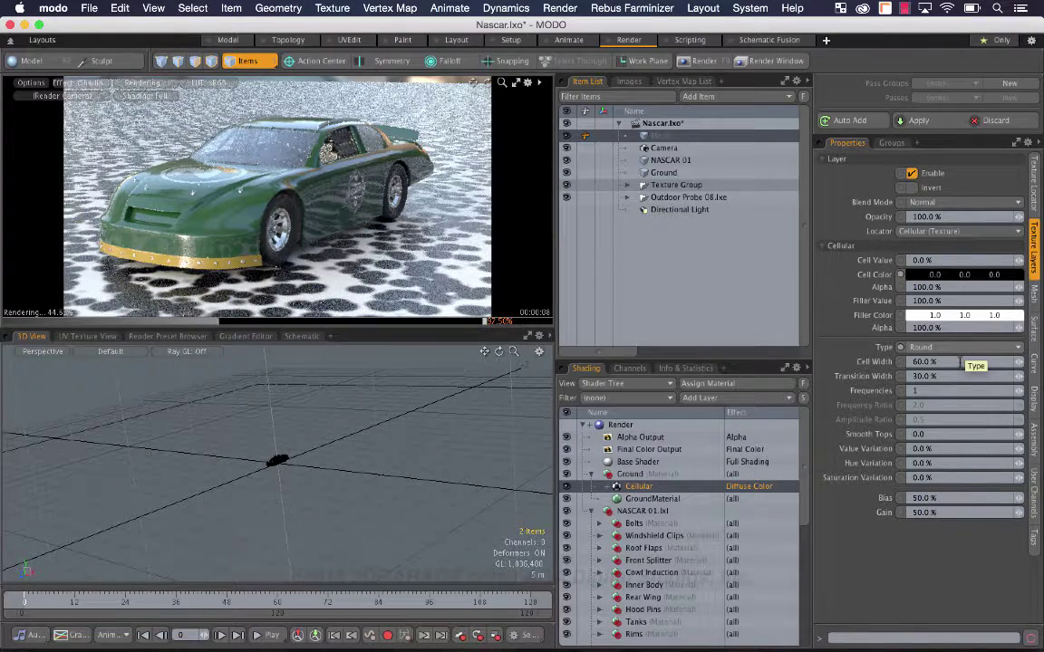
click(959, 361)
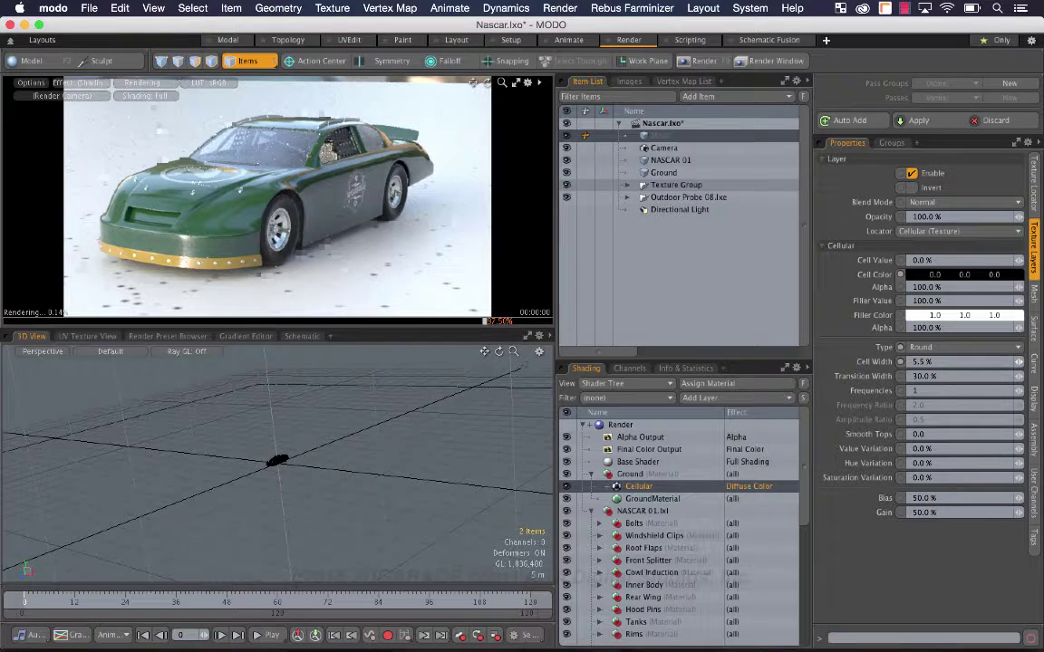
drag(924, 362, 979, 361)
click(970, 349)
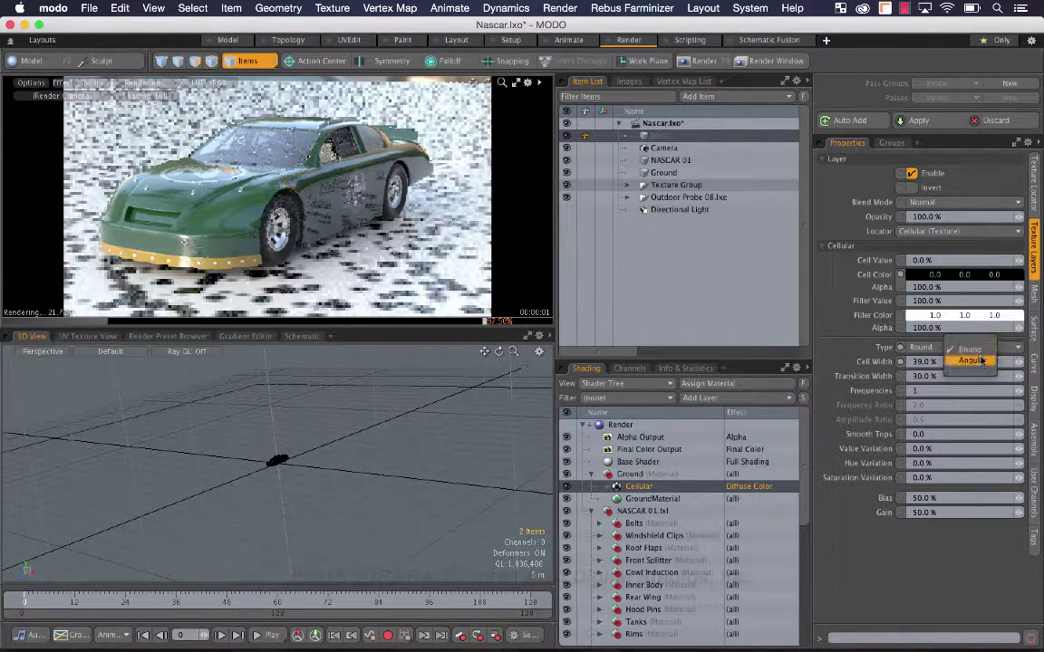
click(972, 361)
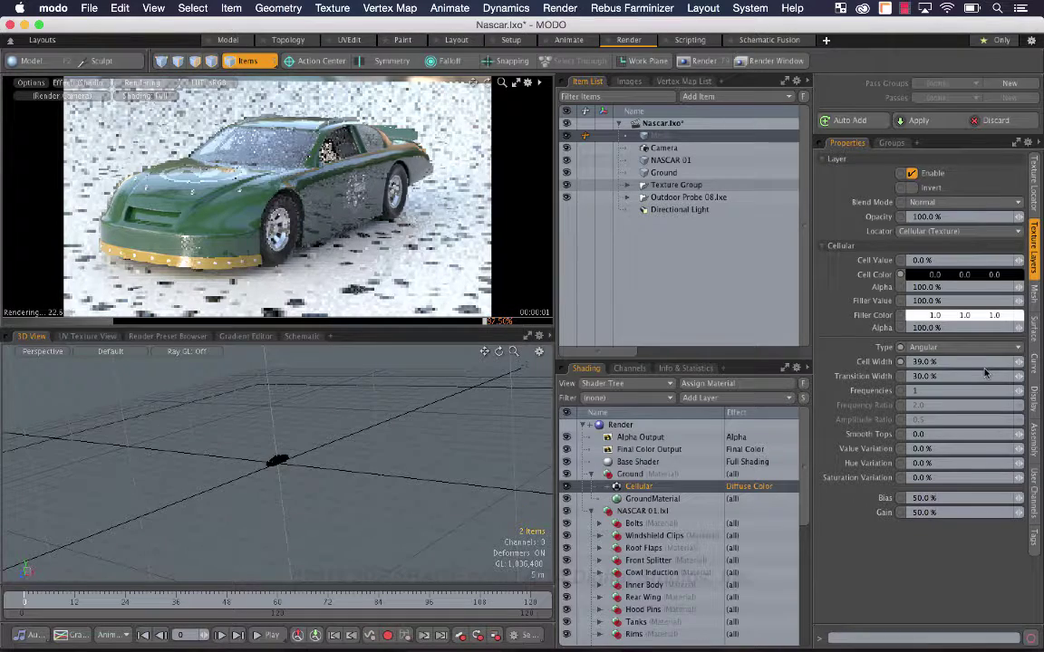
Widen the ground's Cellular texture cells to a cell width of 82%.
double_click(943, 361)
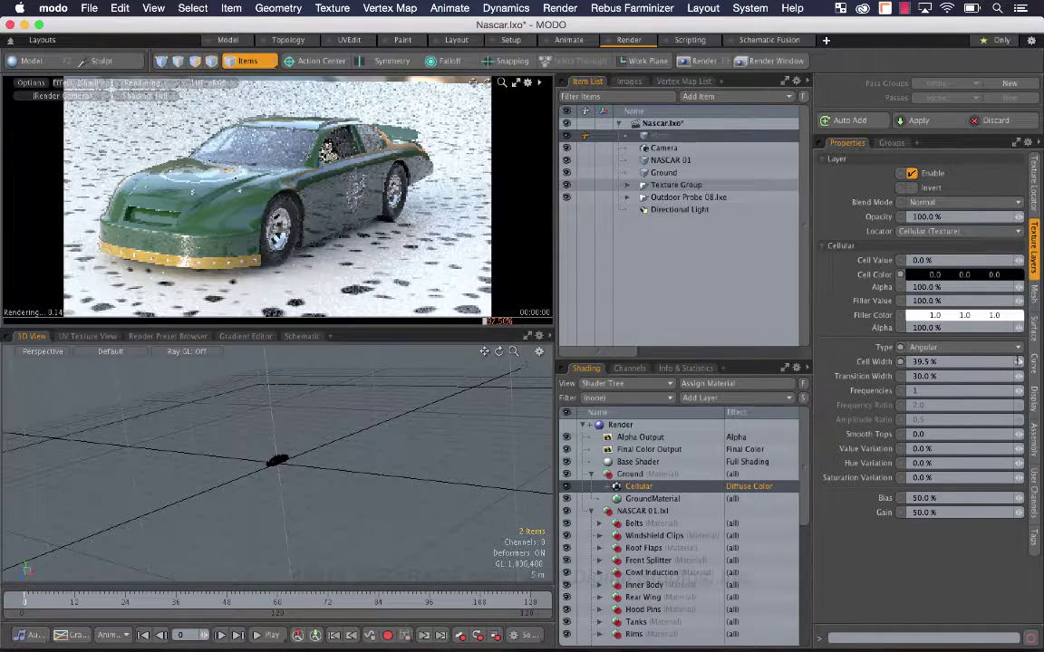
text(60)
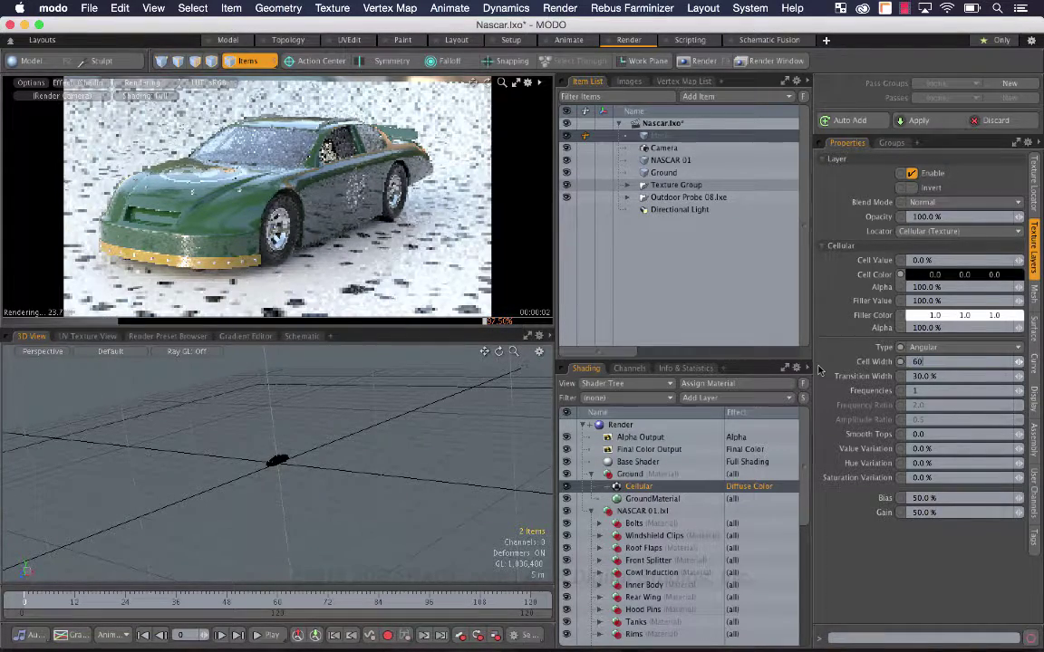
key(Return)
double_click(942, 361)
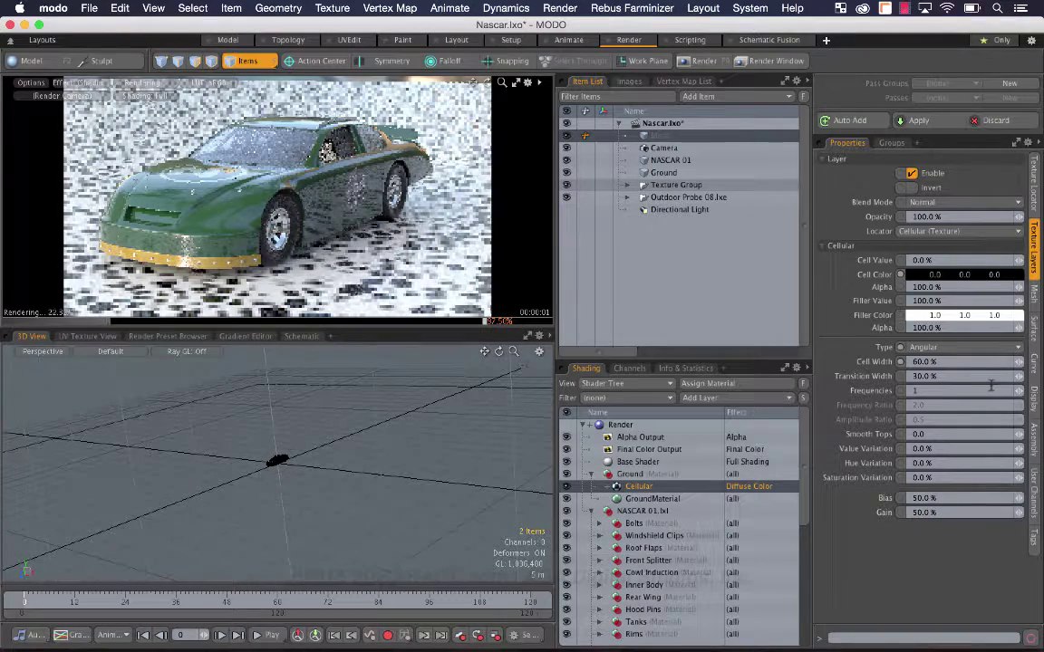
text(70)
key(Return)
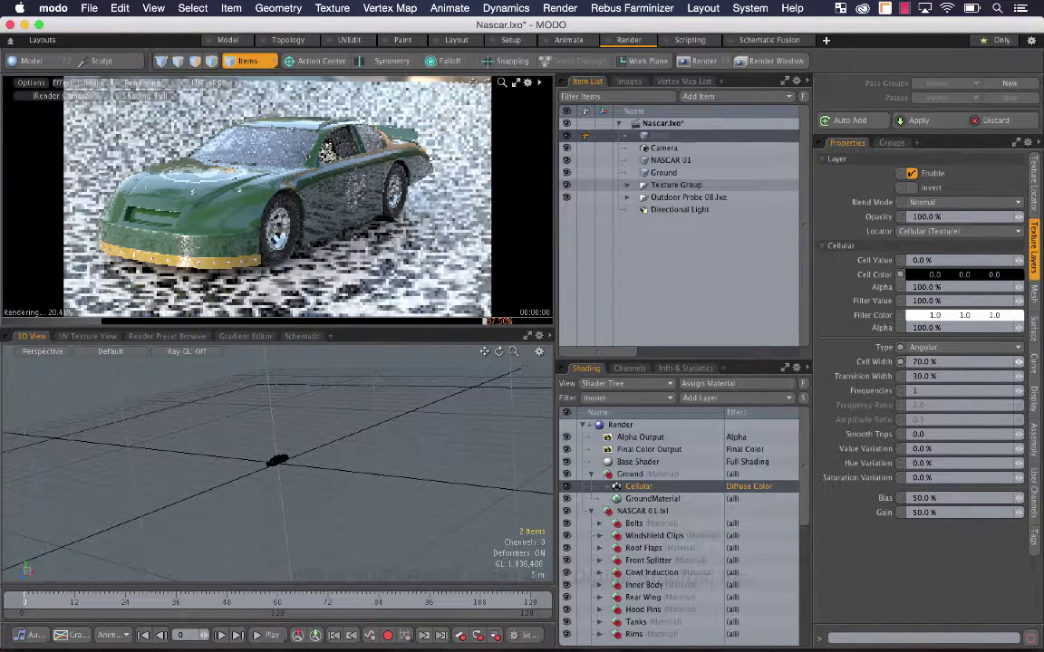
double_click(942, 362)
text(80)
key(Return)
double_click(943, 361)
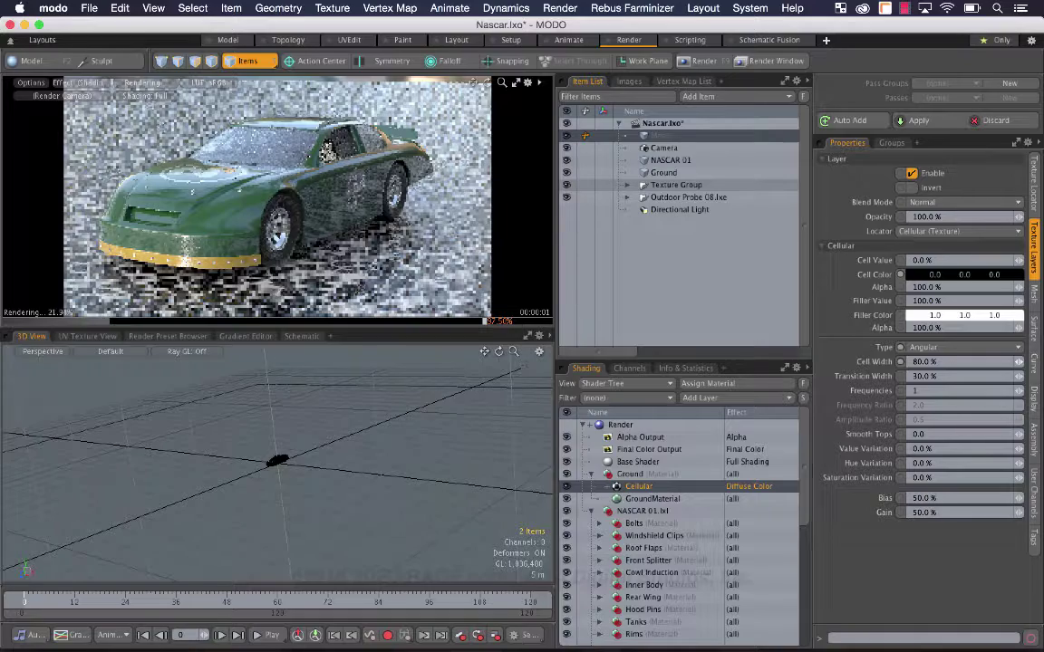
text(83.5)
key(Return)
double_click(942, 362)
text(82)
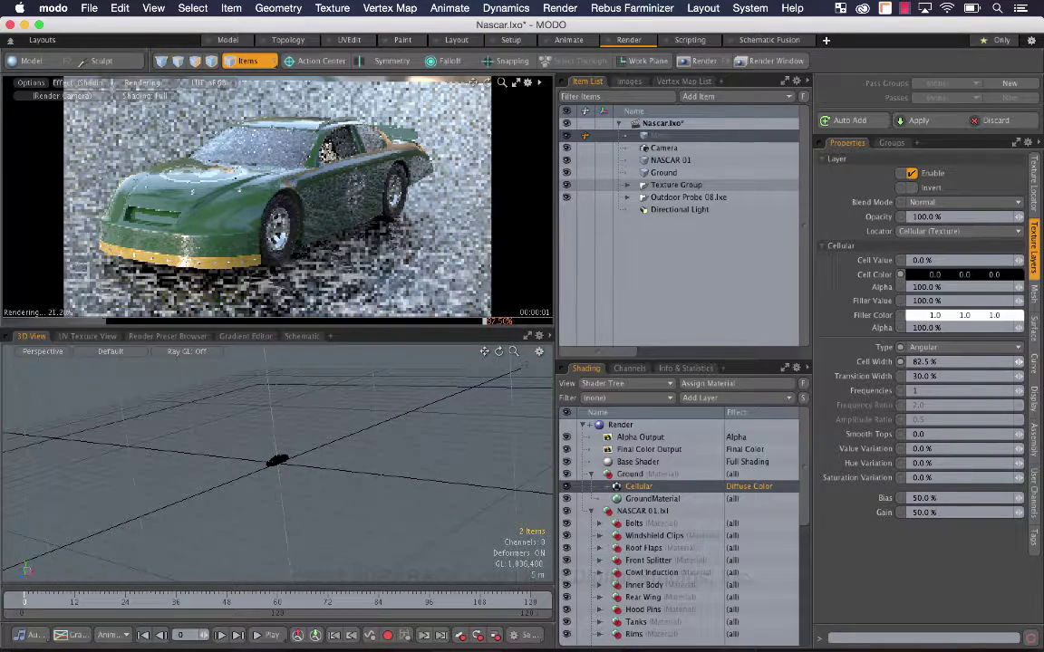
key(Return)
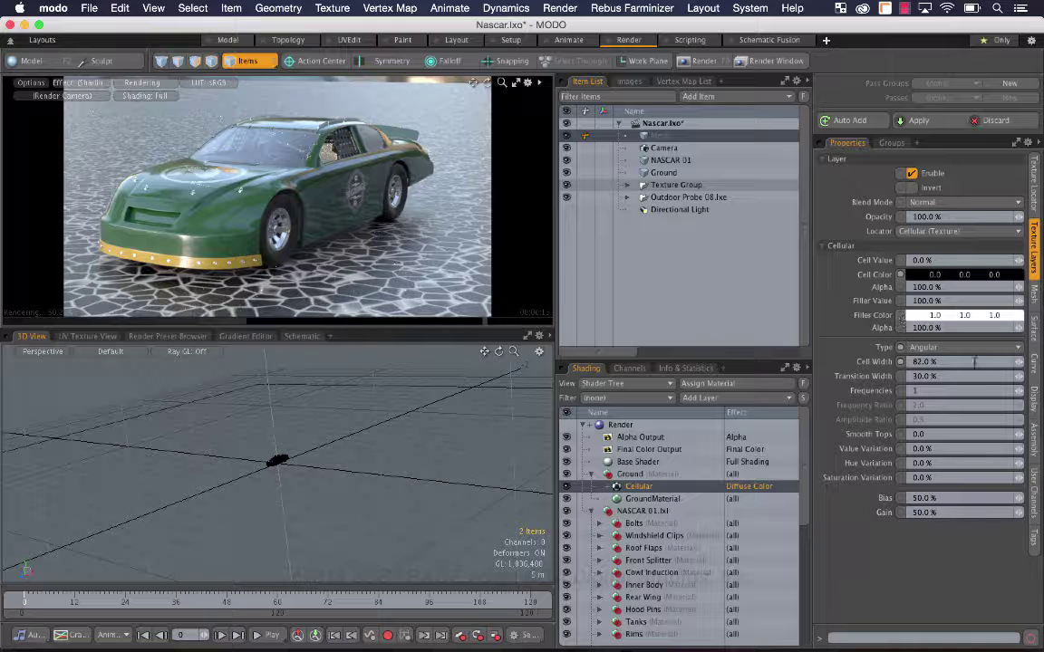
Set the Cellular texture's transition width to 5%.
drag(951, 376, 875, 376)
text(5)
key(Return)
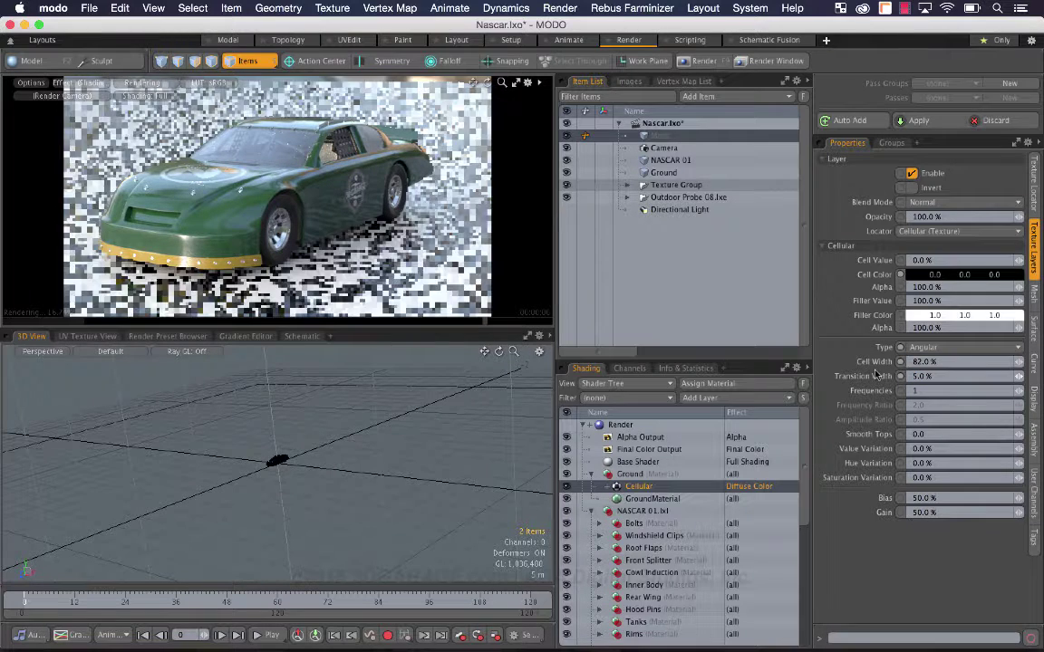
Try a transition width of 60% on the ground's Cellular texture and settle on 30%.
text(60)
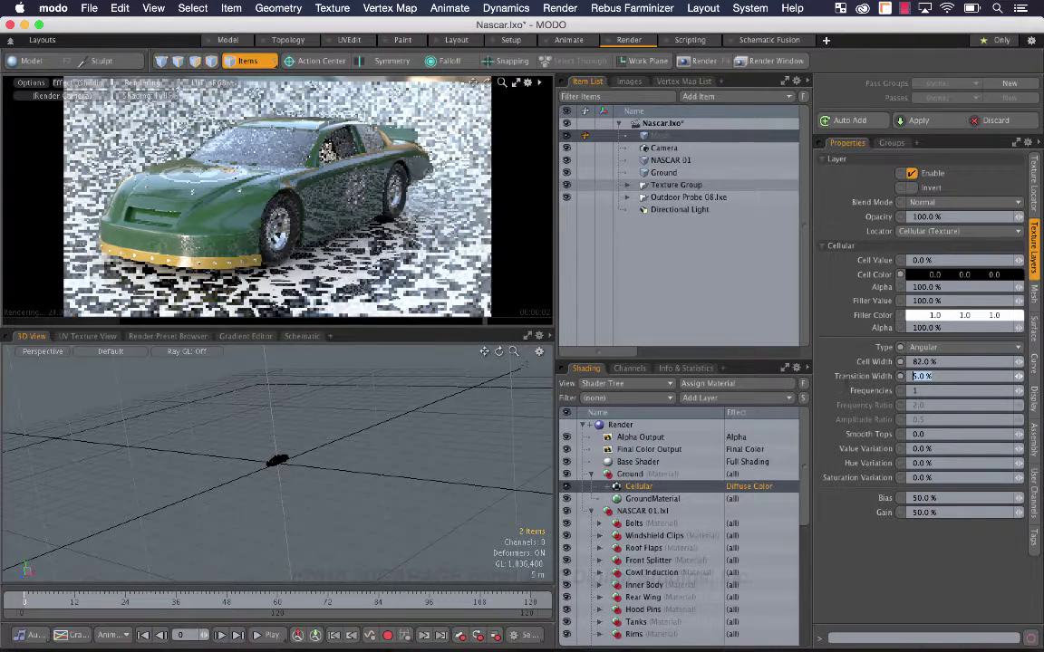
key(Return)
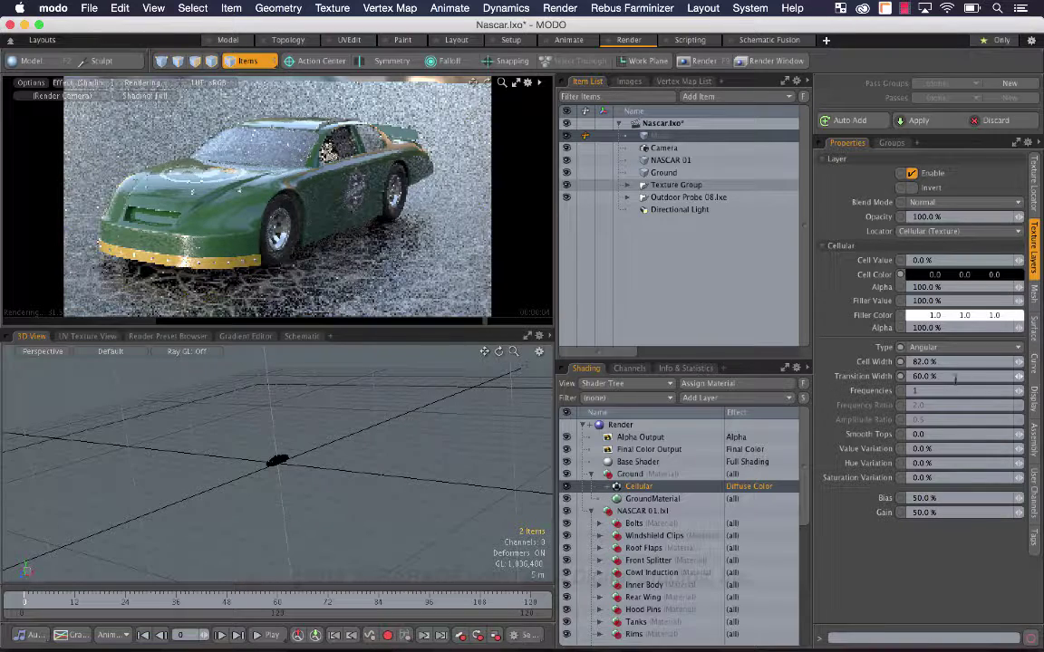
text(82.0)
key(Return)
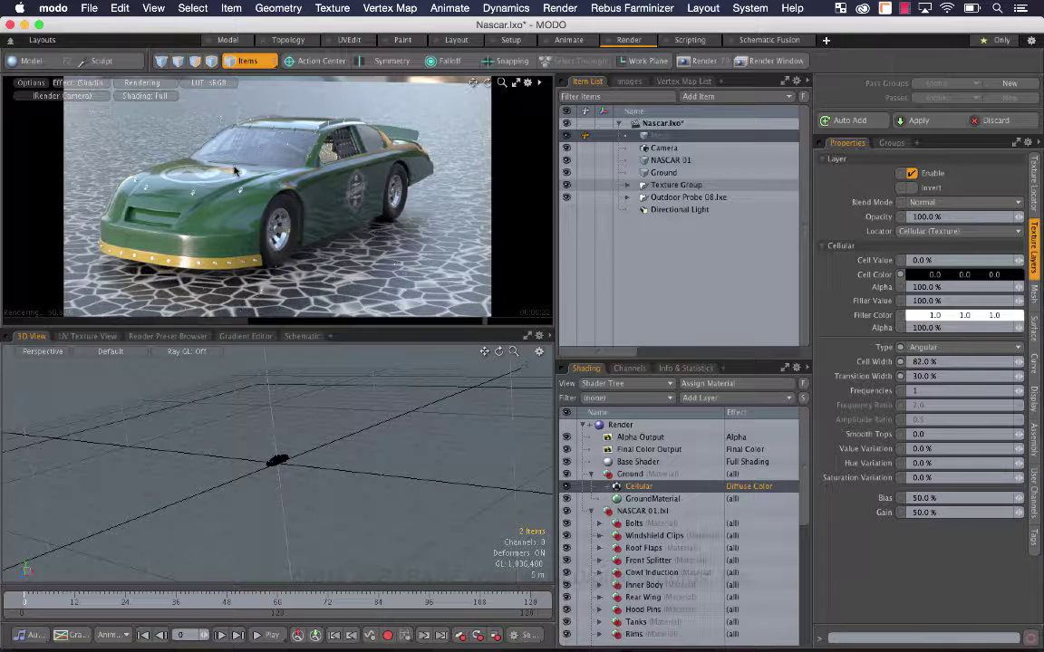
Change the effect of the ground's Cellular texture to Displacement.
click(770, 490)
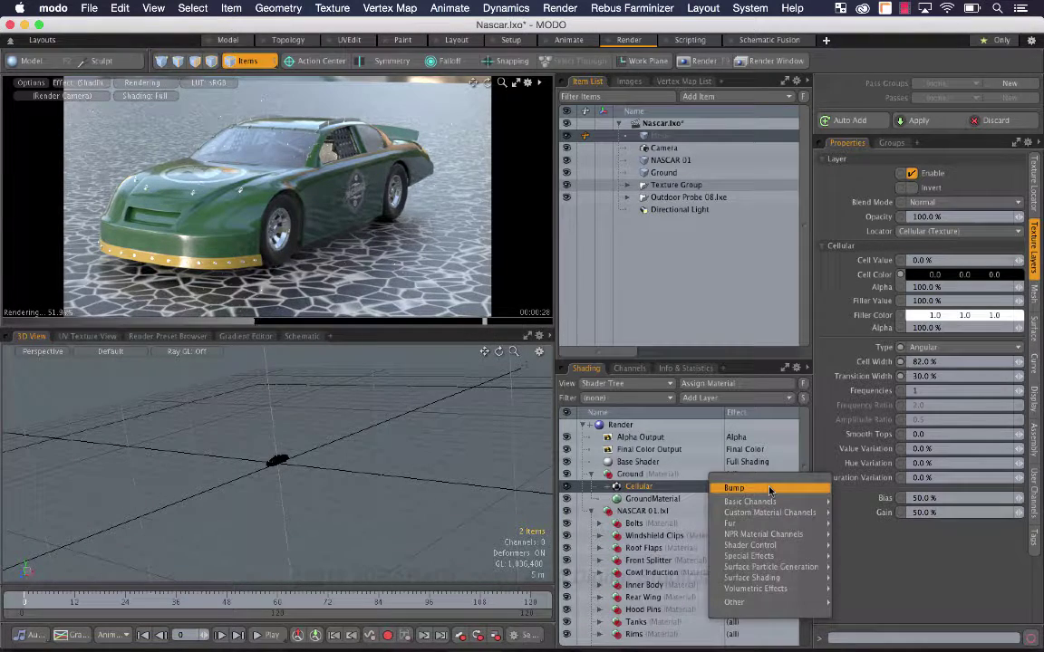
mouse_move(778, 580)
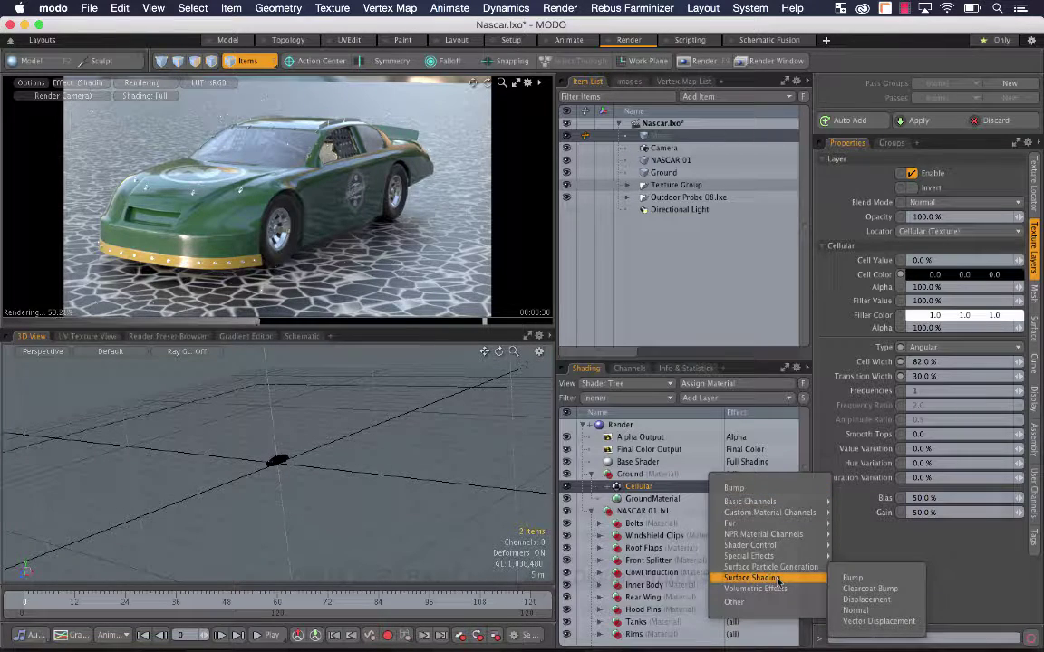
click(868, 599)
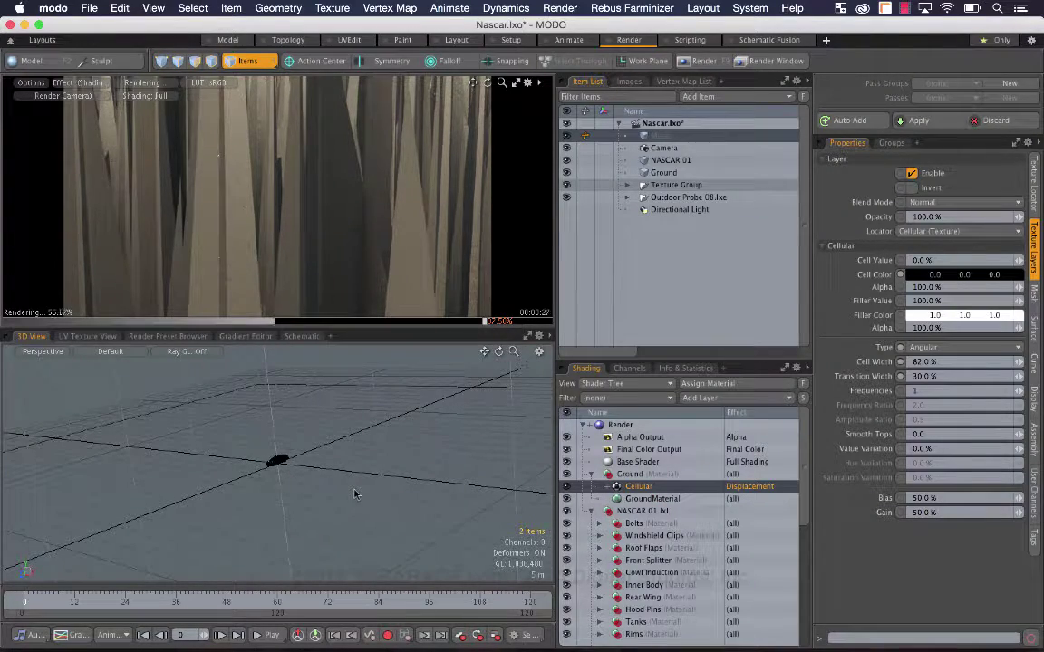
Try displacement distances of 1 mm and 0.5 mm on the GroundMaterial.
click(666, 500)
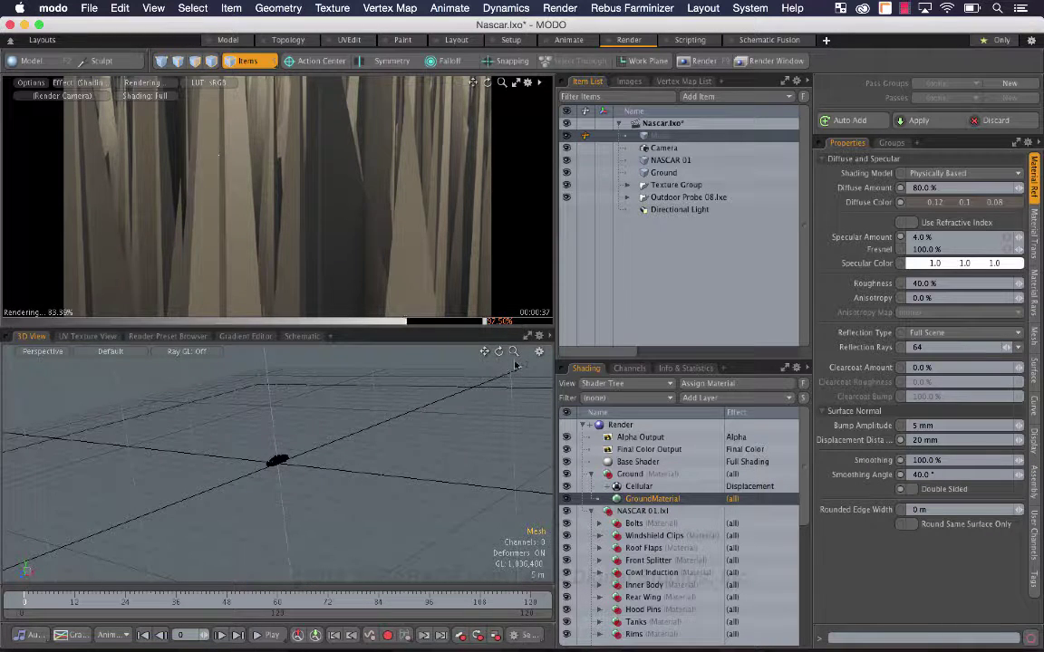
drag(514, 352, 571, 351)
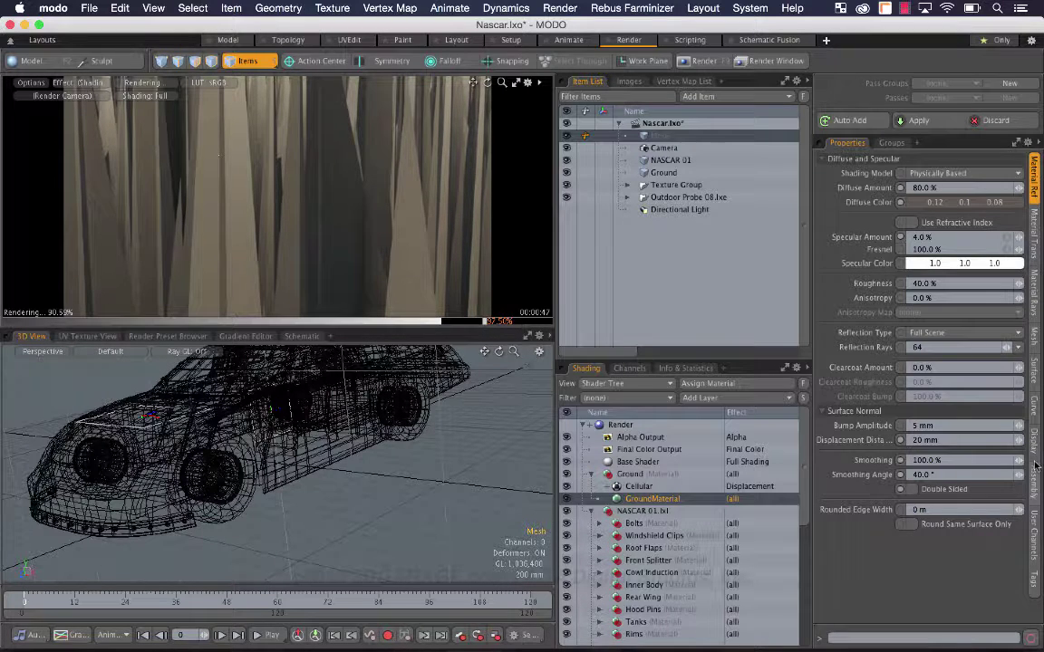
click(939, 441)
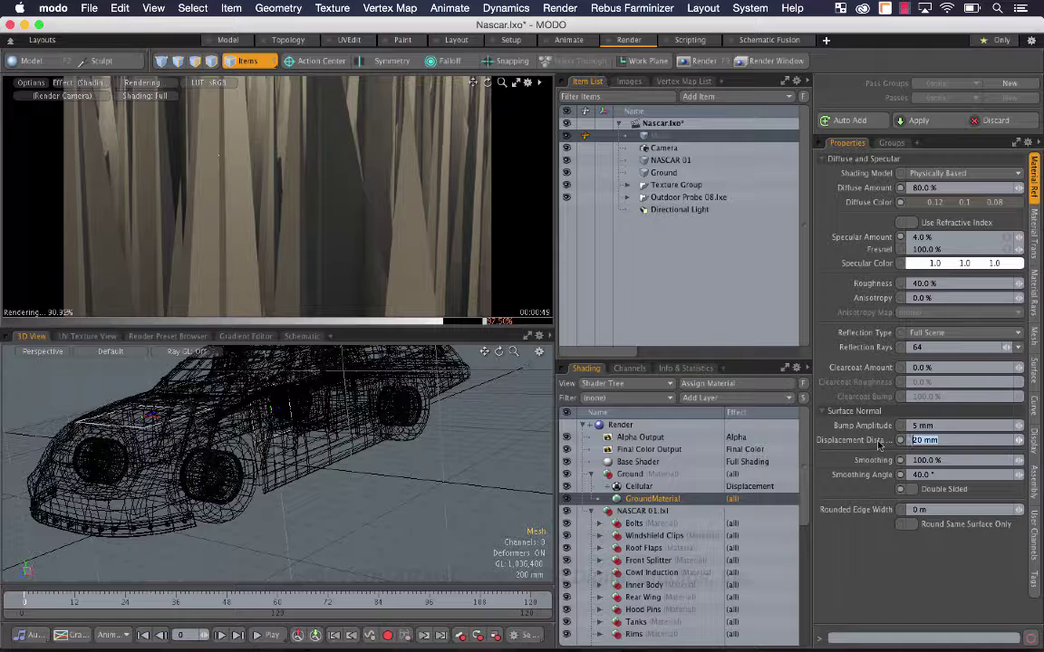
text(1)
key(Return)
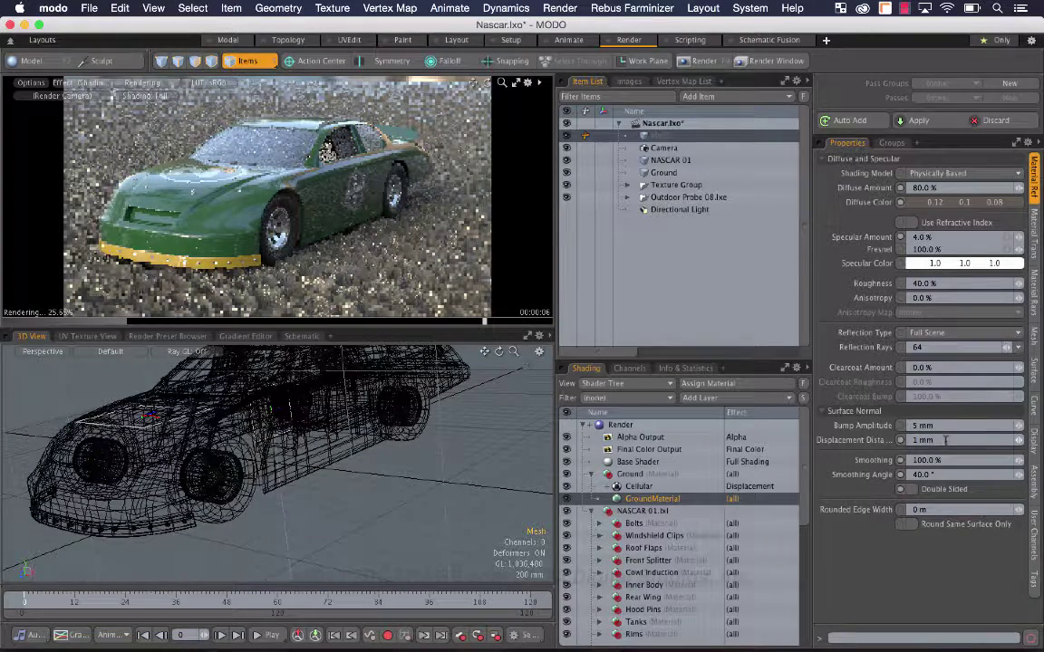
click(840, 444)
text(.5mm)
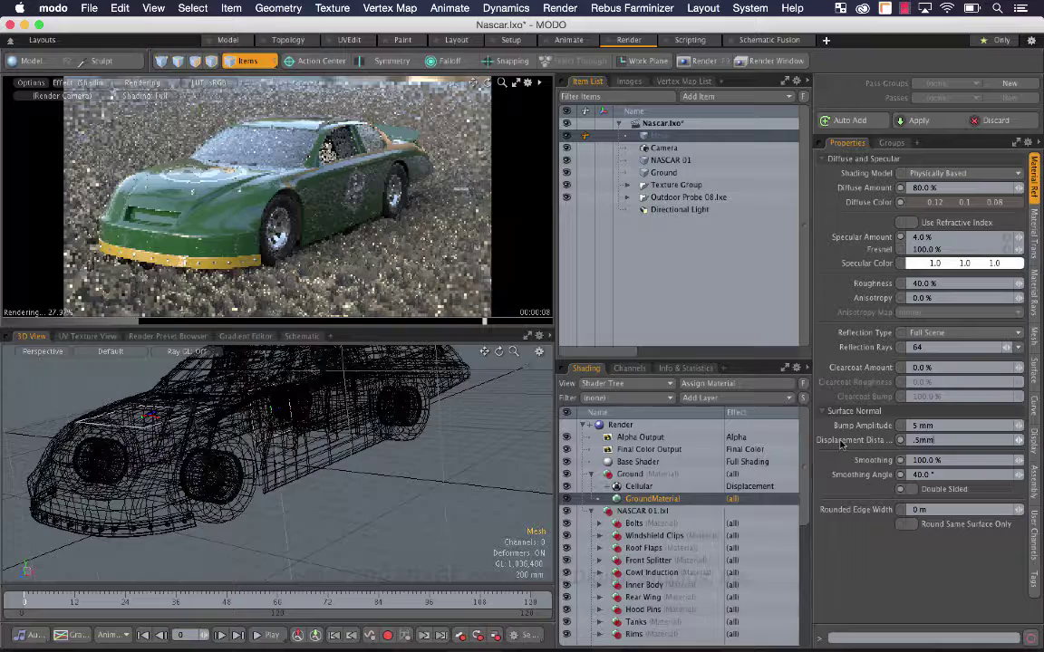
key(Return)
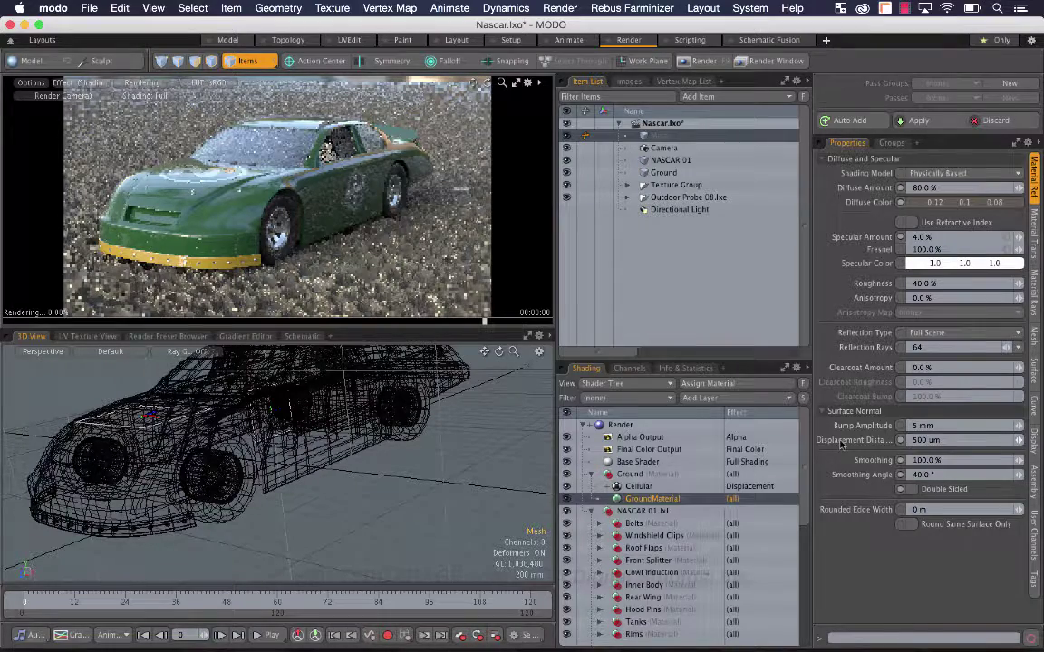
Enlarge the render preview's height and invert the ground's Cellular displacement texture.
drag(469, 327, 469, 417)
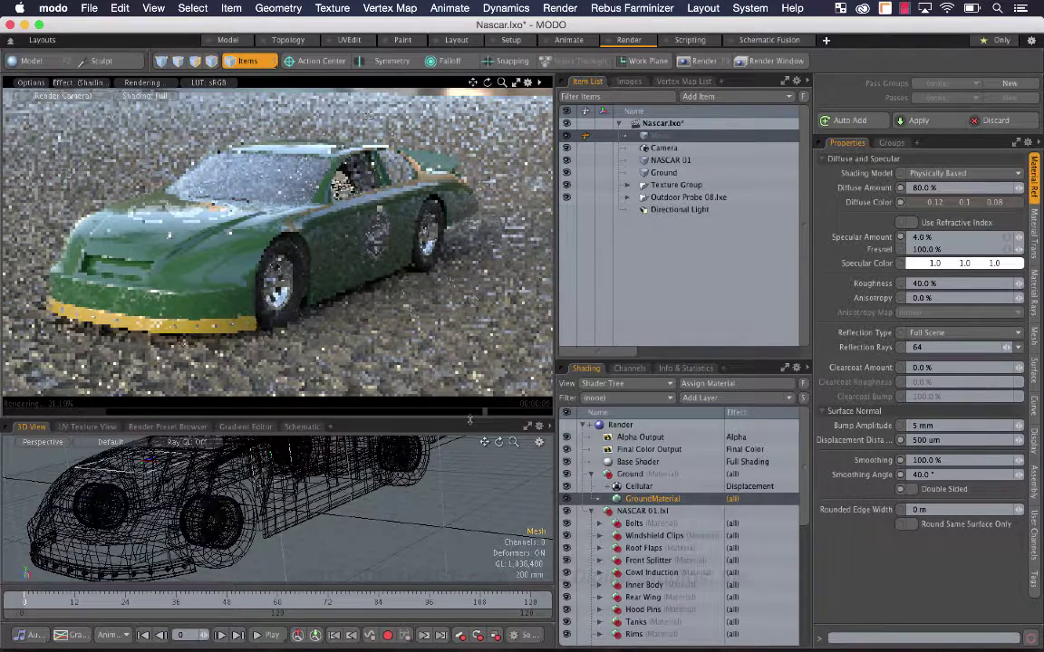
click(681, 488)
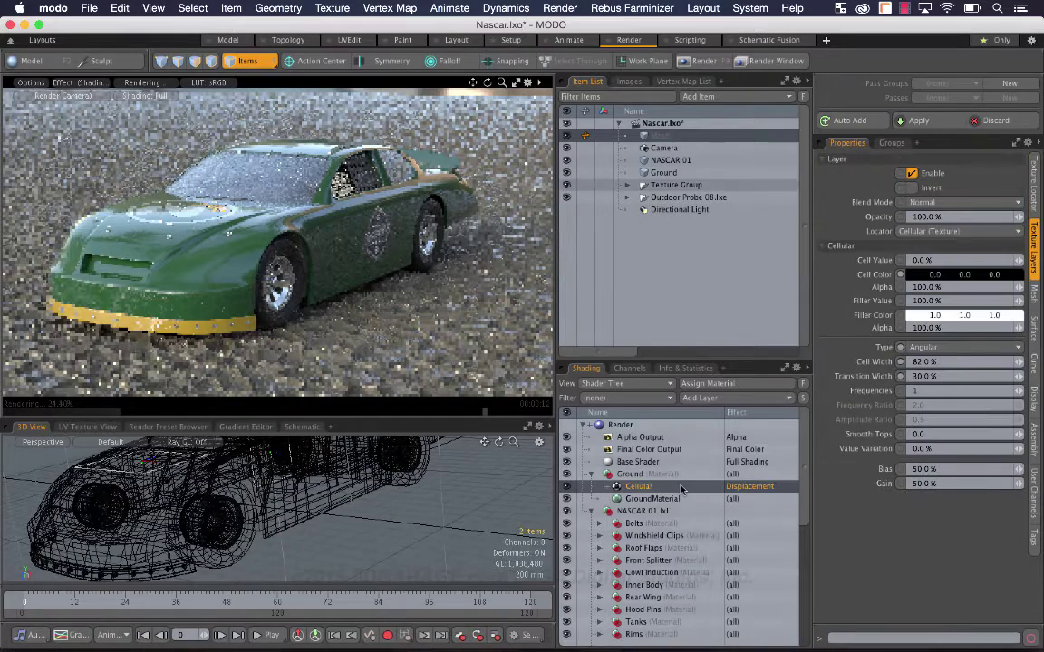
click(911, 188)
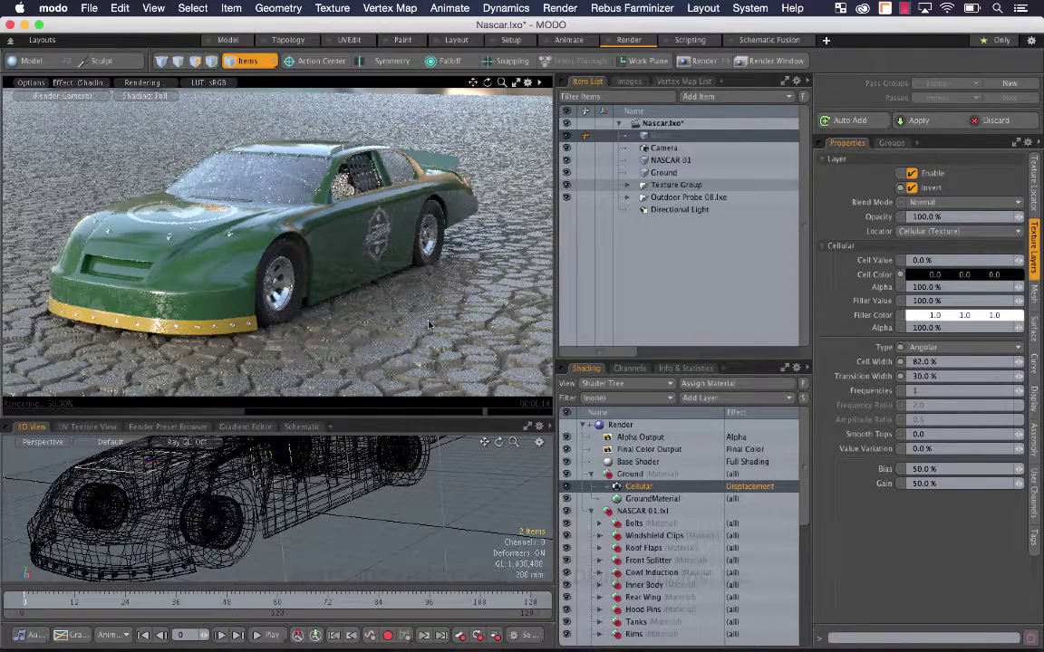
Set the GroundMaterial's displacement distance to 100 um and save the scene.
click(675, 499)
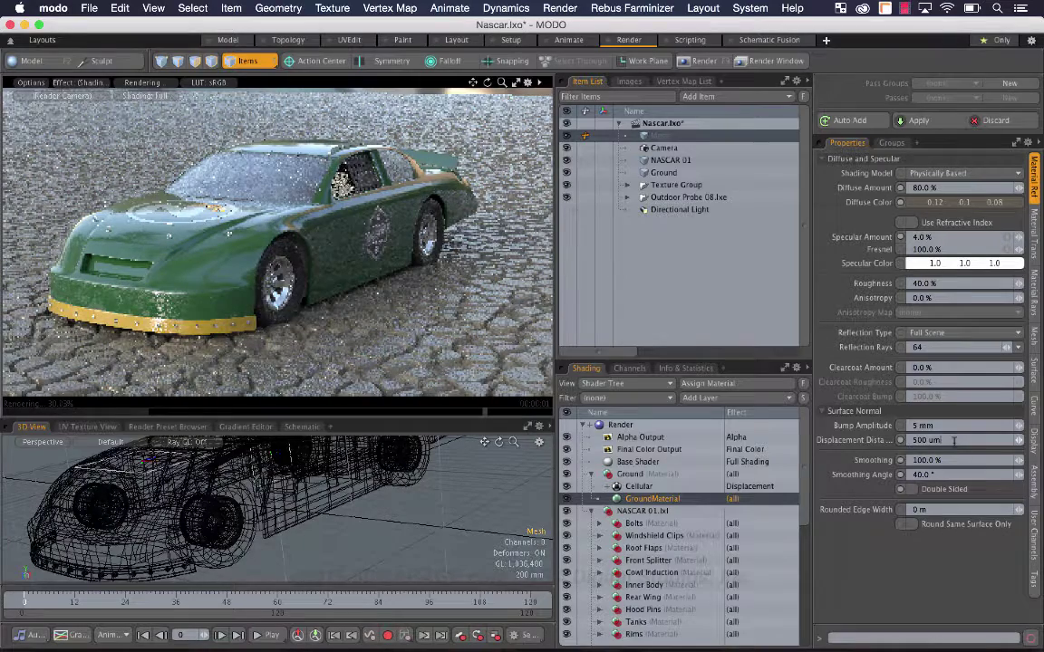
click(916, 441)
key(Return)
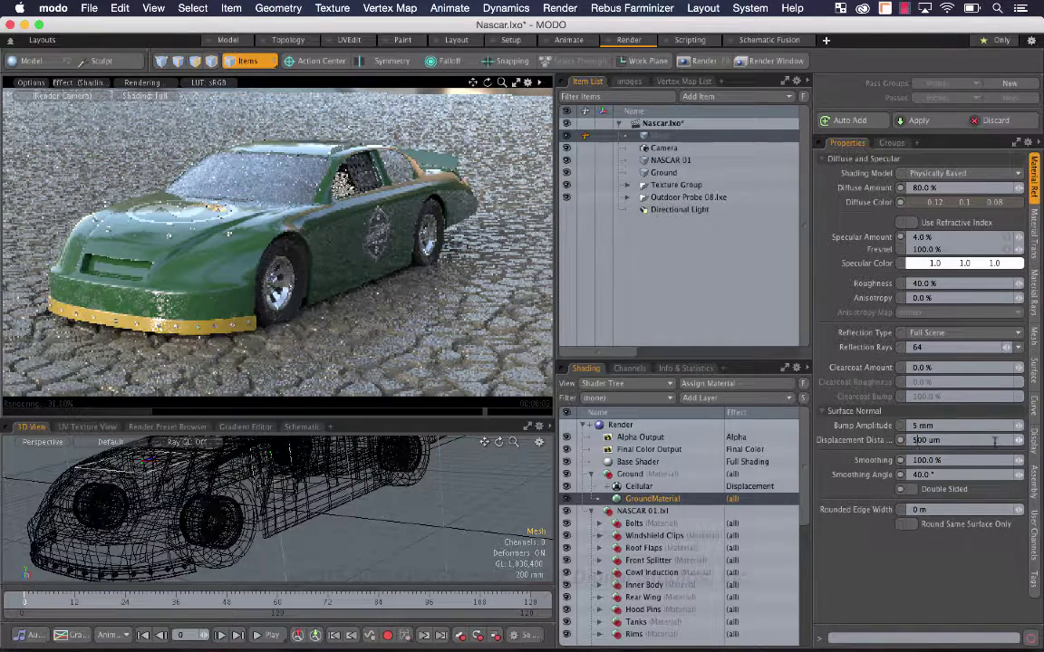
text(100)
key(Return)
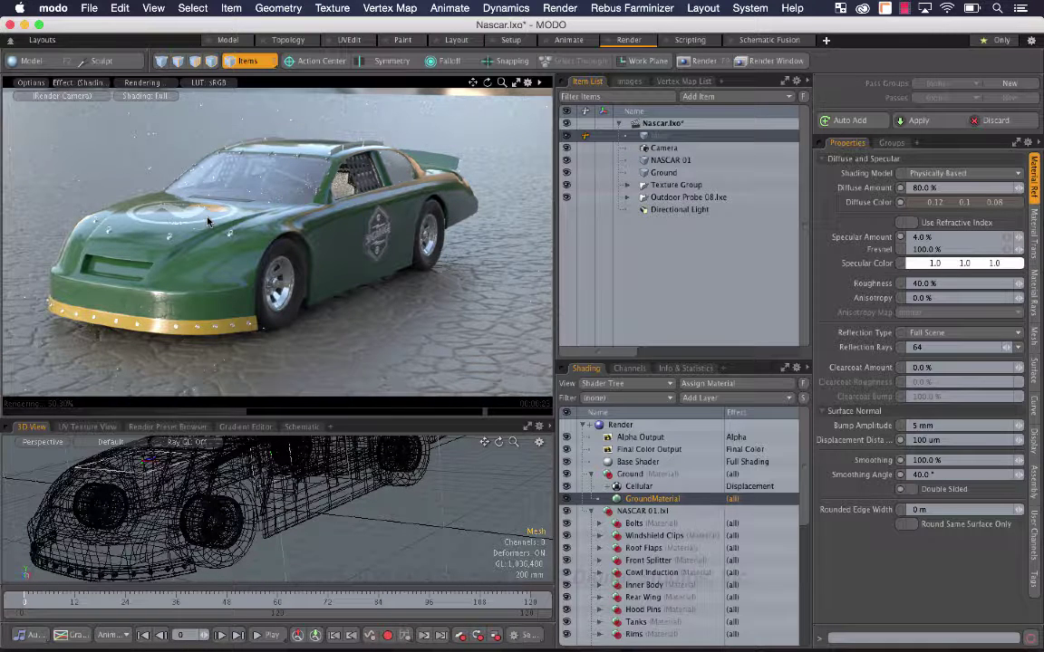
key(super+s)
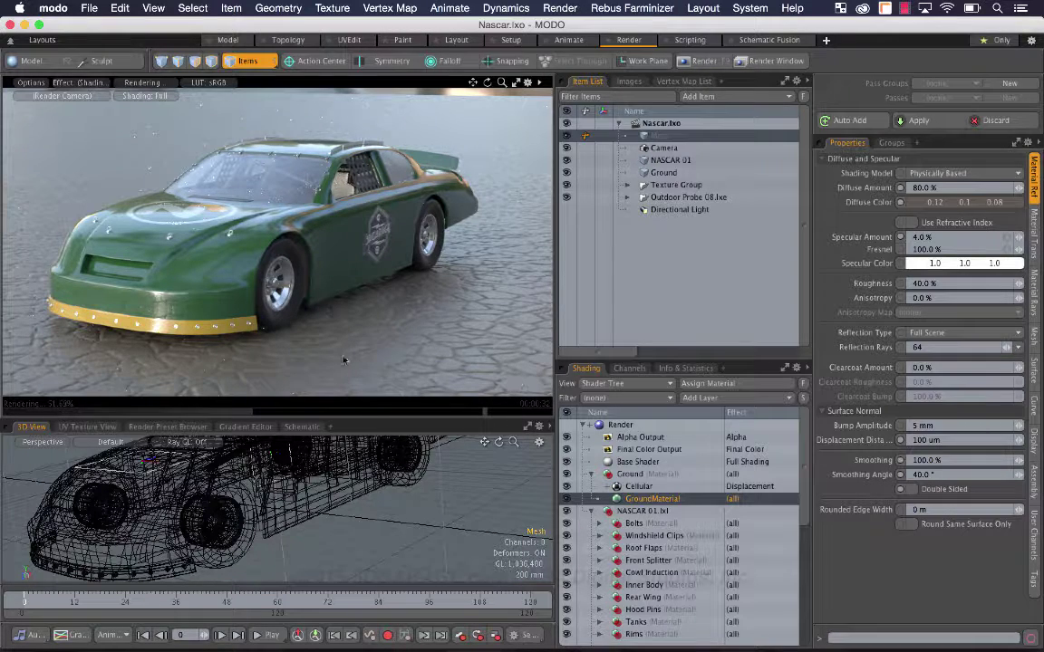
Add a Noise texture layer to the Ground material group.
click(714, 399)
mouse_move(714, 404)
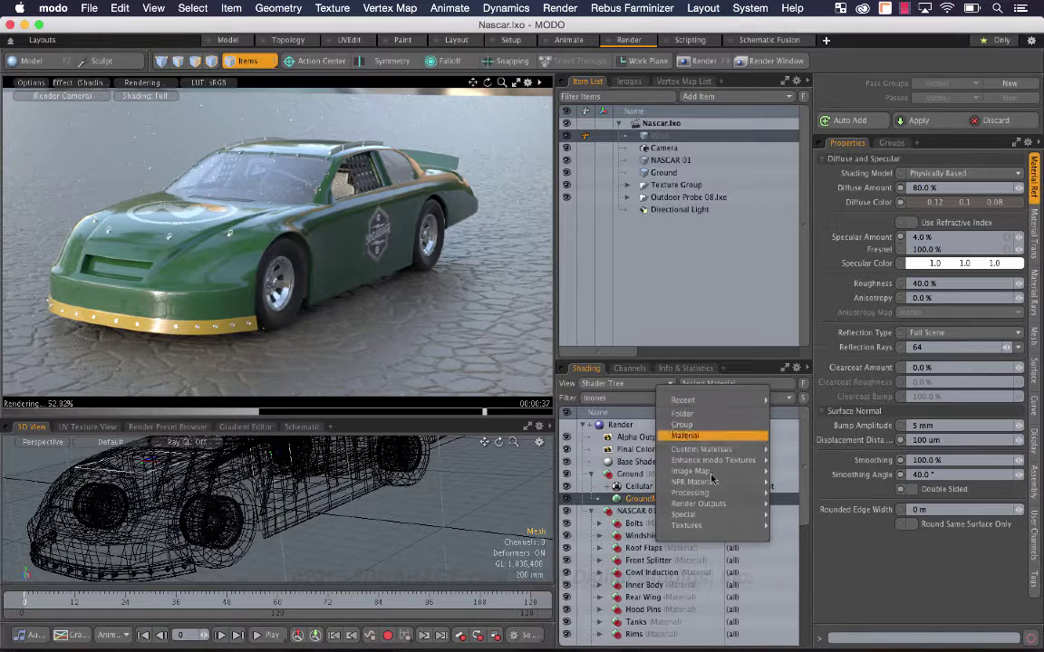
mouse_move(715, 525)
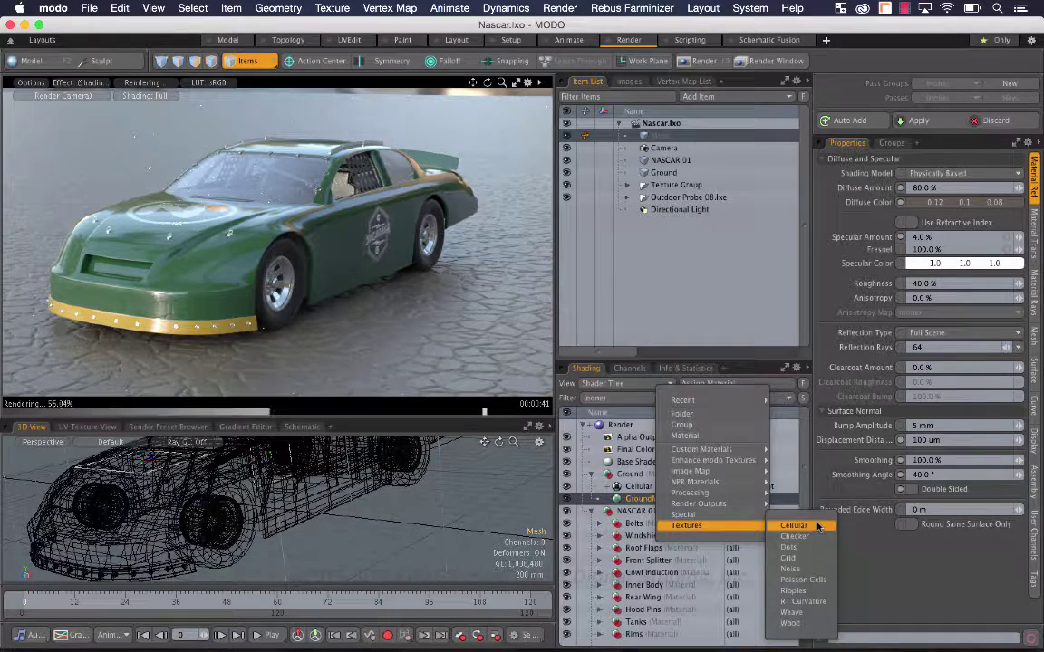
click(826, 570)
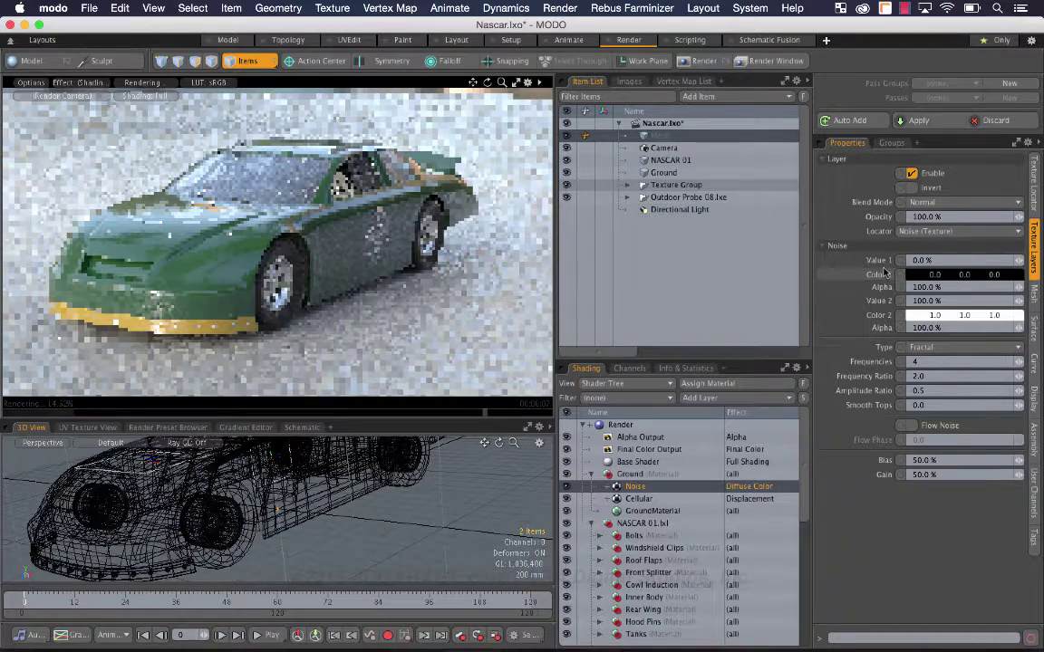
Set the Noise texture's size to 1 mm on the X, Y and Z axes.
click(1034, 181)
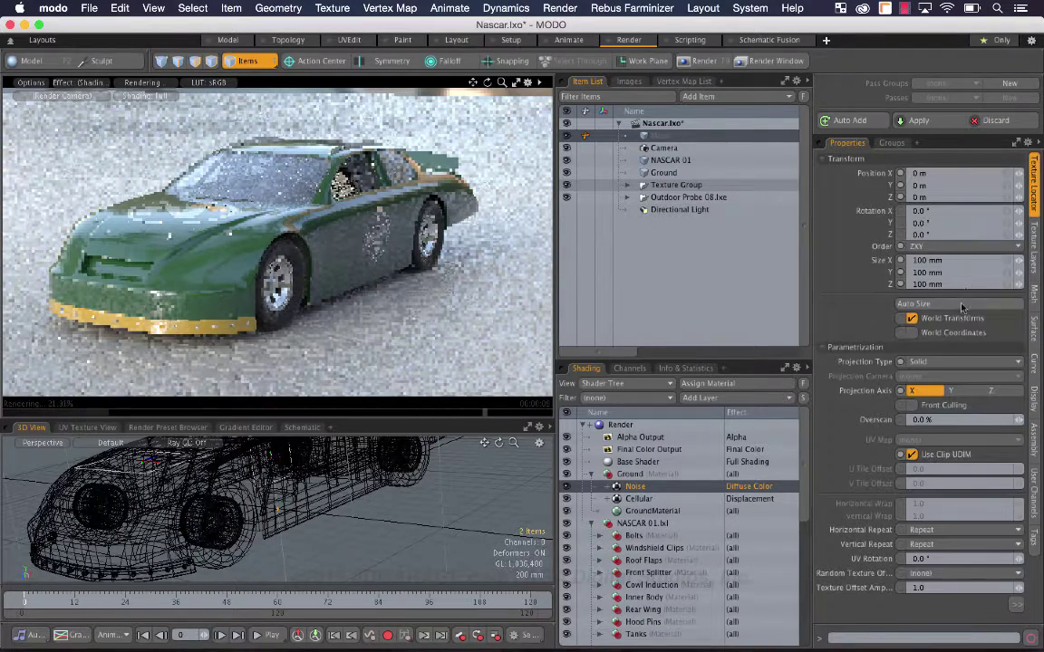
click(956, 262)
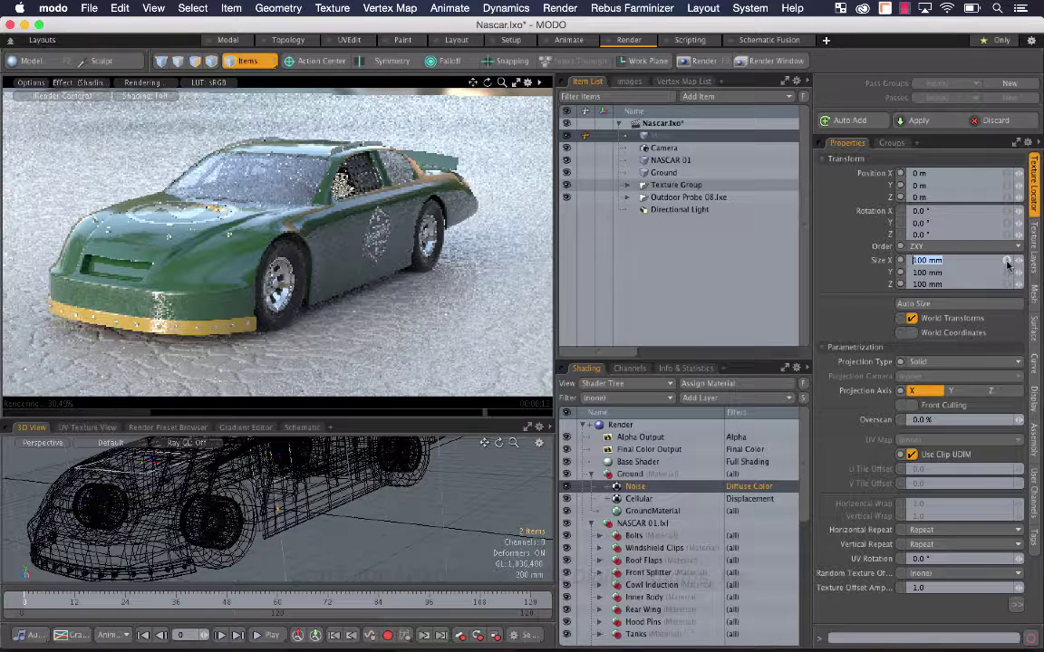
text(1 )
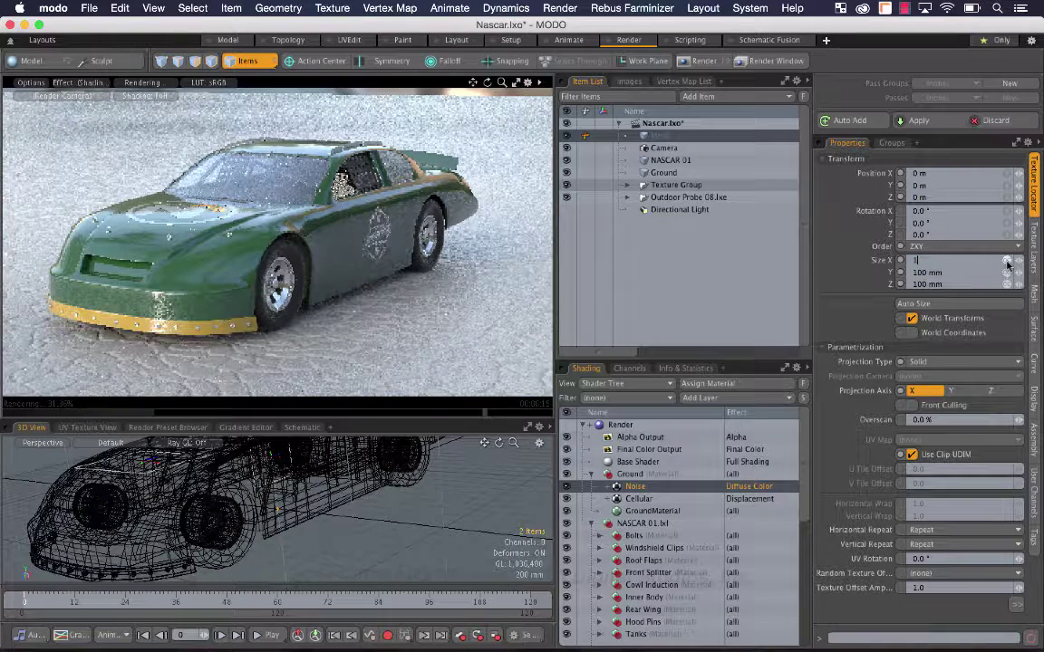
text(mm)
key(Return)
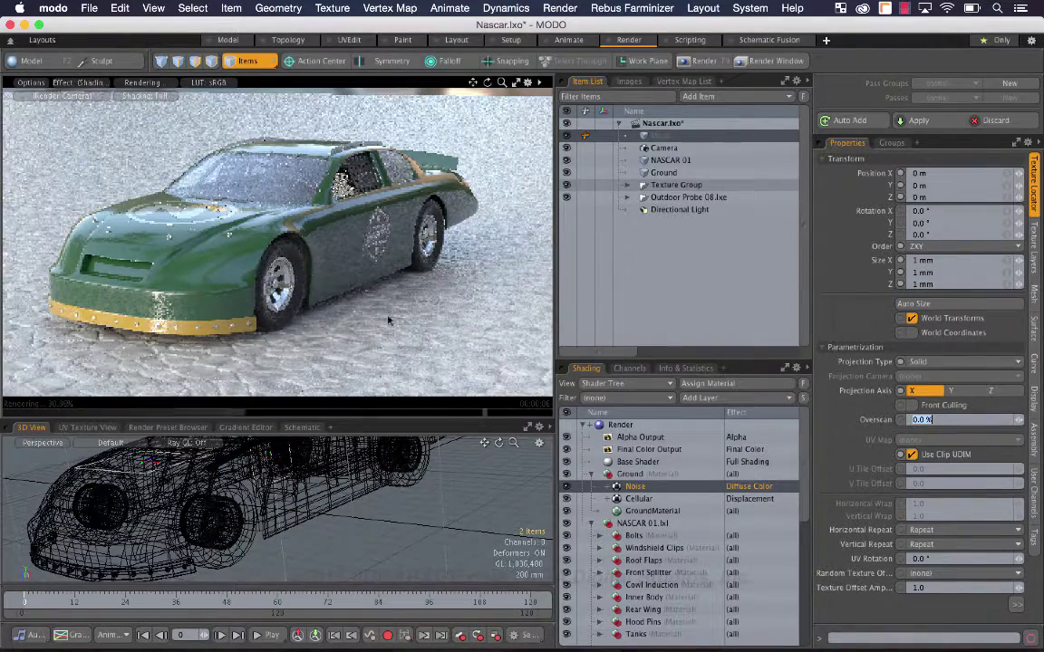
click(1035, 253)
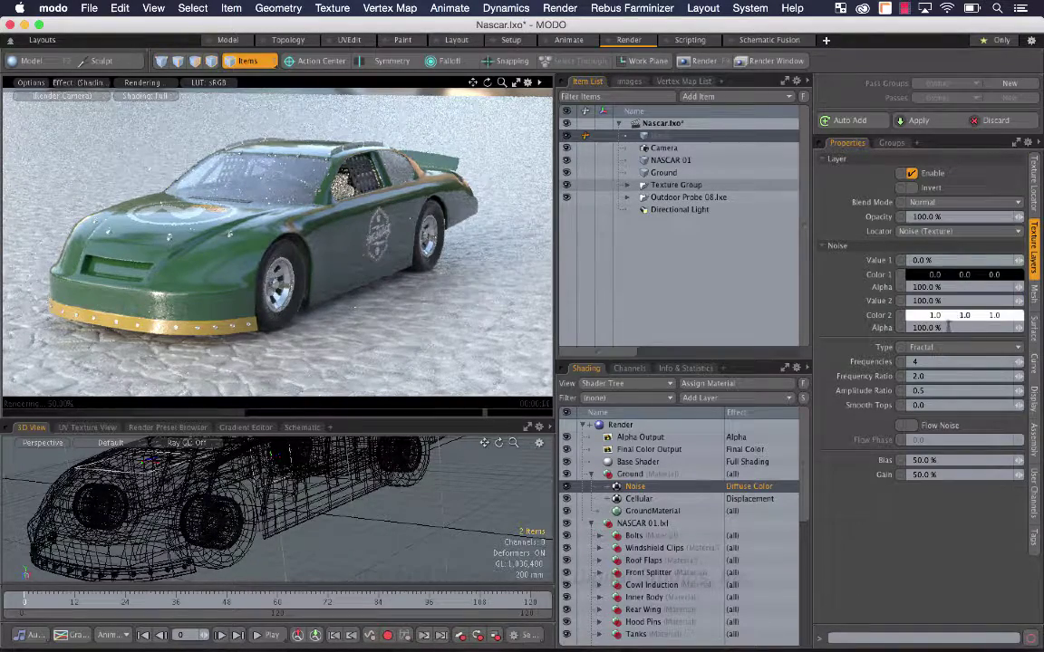
click(964, 315)
text(0)
key(Return)
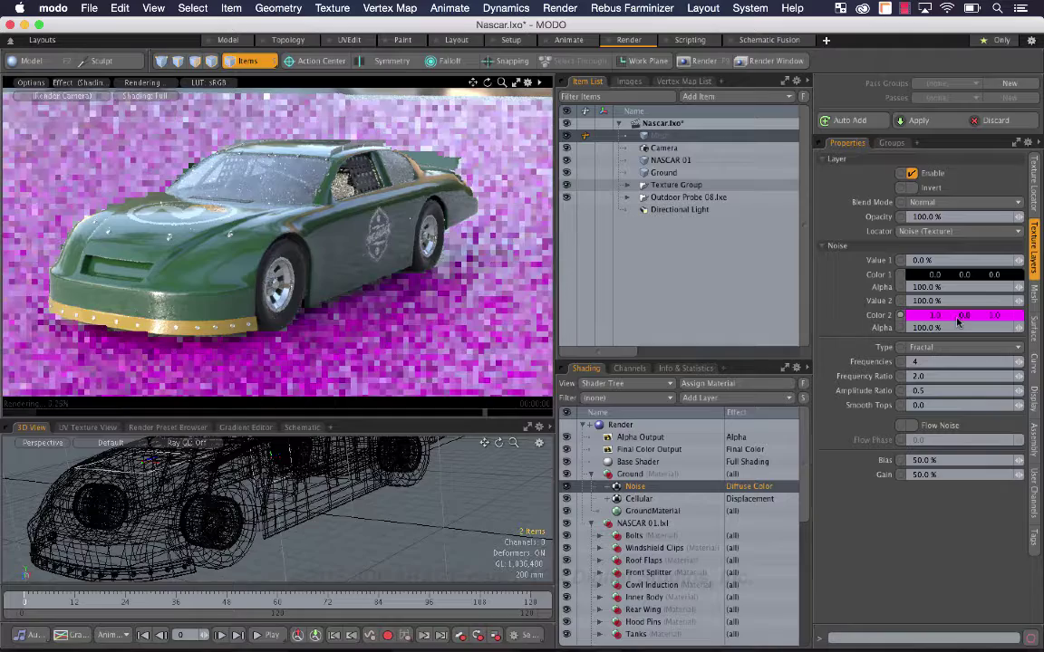
click(964, 315)
text(1)
key(Return)
Set the Noise texture's Color 2 to a dark brown with RGB values 0.13, 0.11 and 0.1.
click(901, 315)
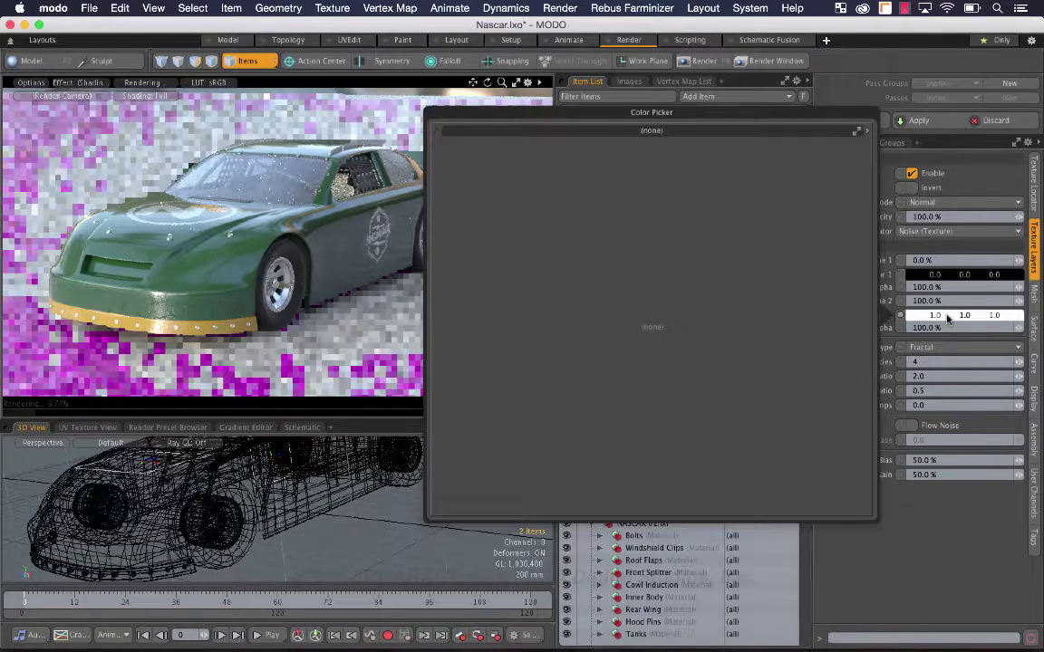
drag(552, 228, 625, 198)
click(681, 396)
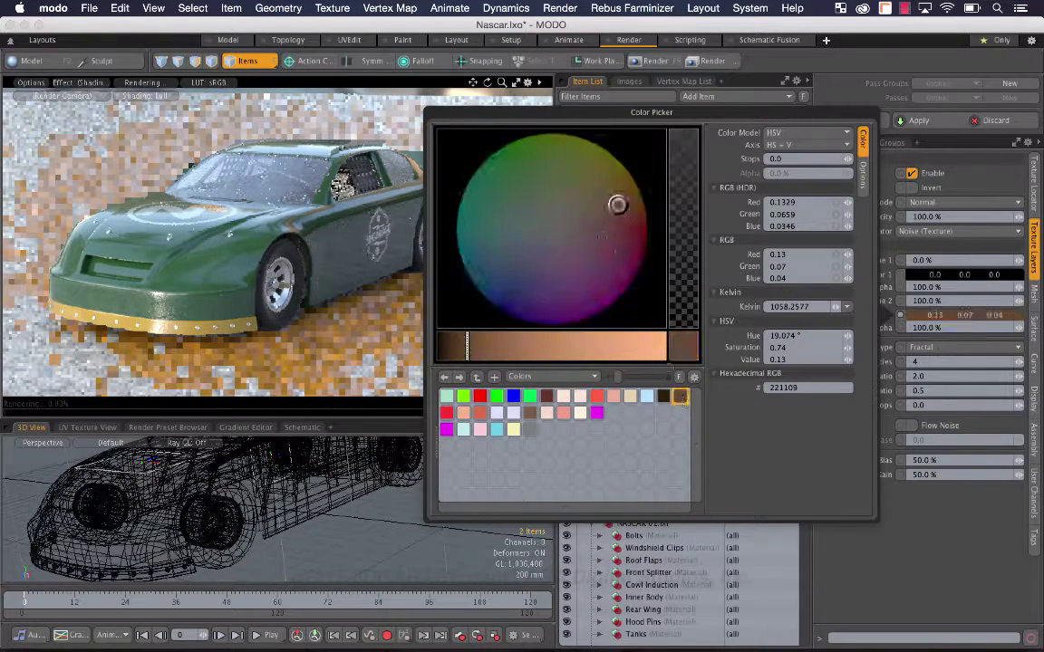
drag(576, 218, 571, 221)
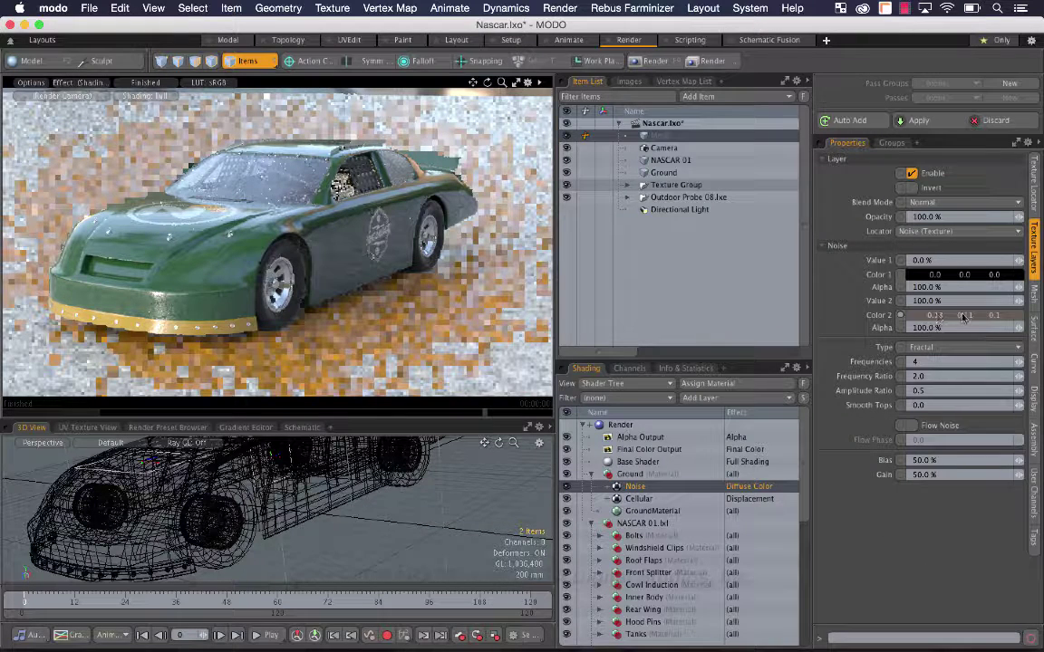
Set the Noise texture's blend mode to Multiply and widen the render preview.
click(958, 203)
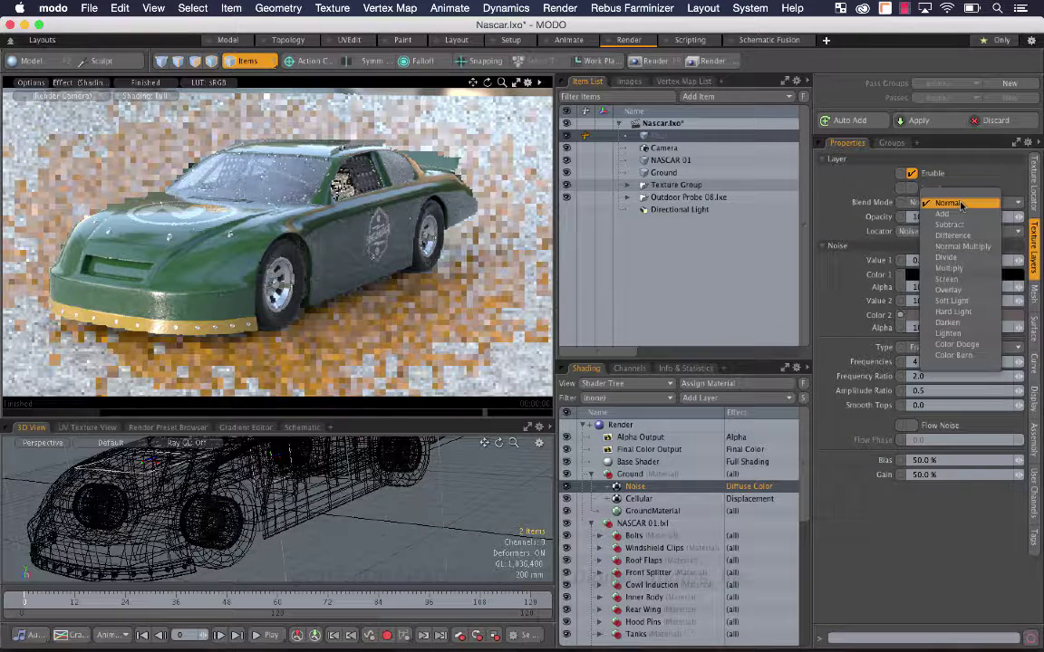
click(949, 268)
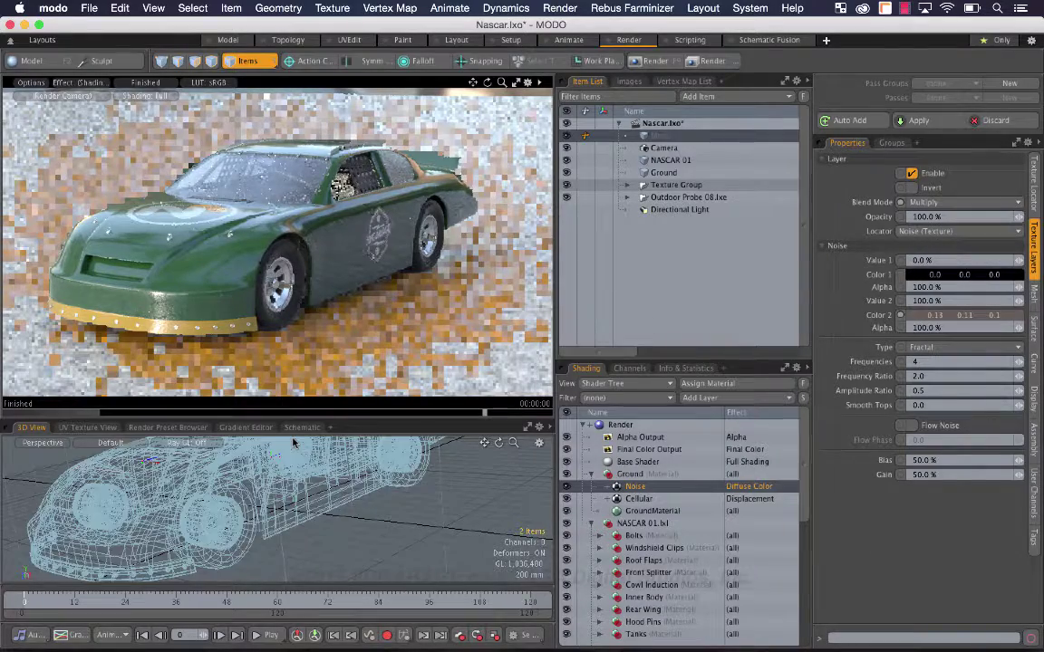
drag(307, 417, 306, 414)
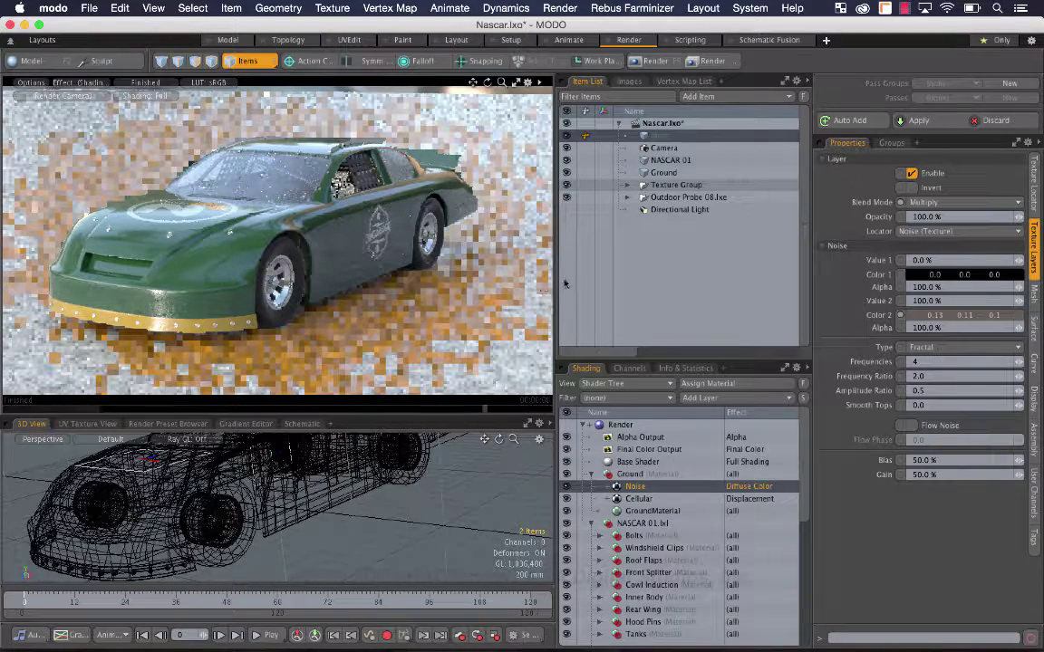
drag(554, 279, 590, 275)
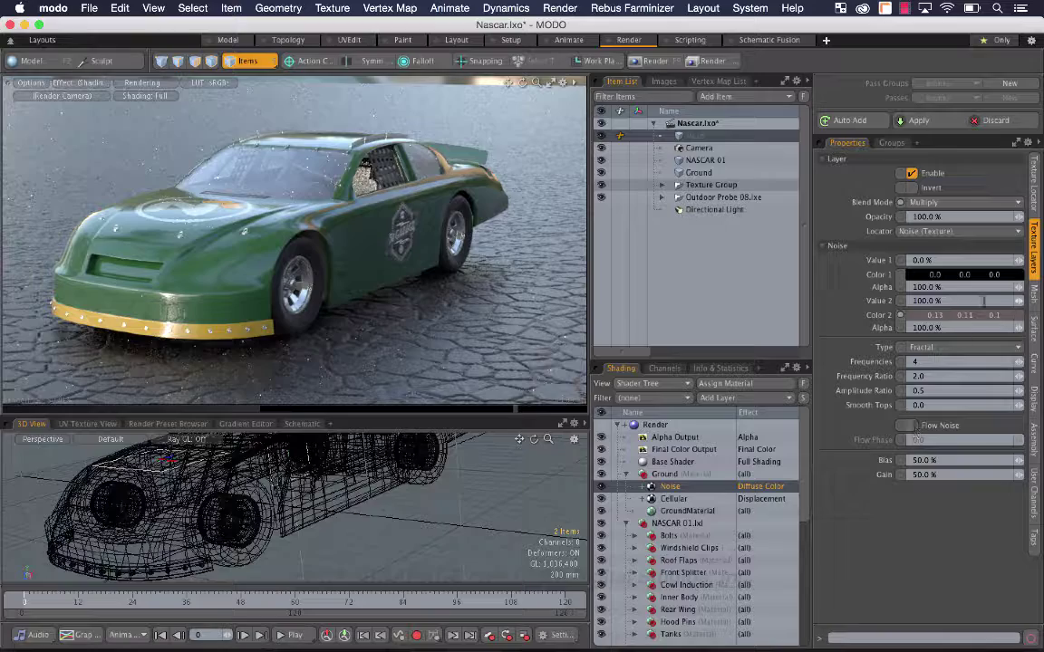
Set the diffuse Noise texture's blend mode to Hard Light.
drag(935, 314, 906, 314)
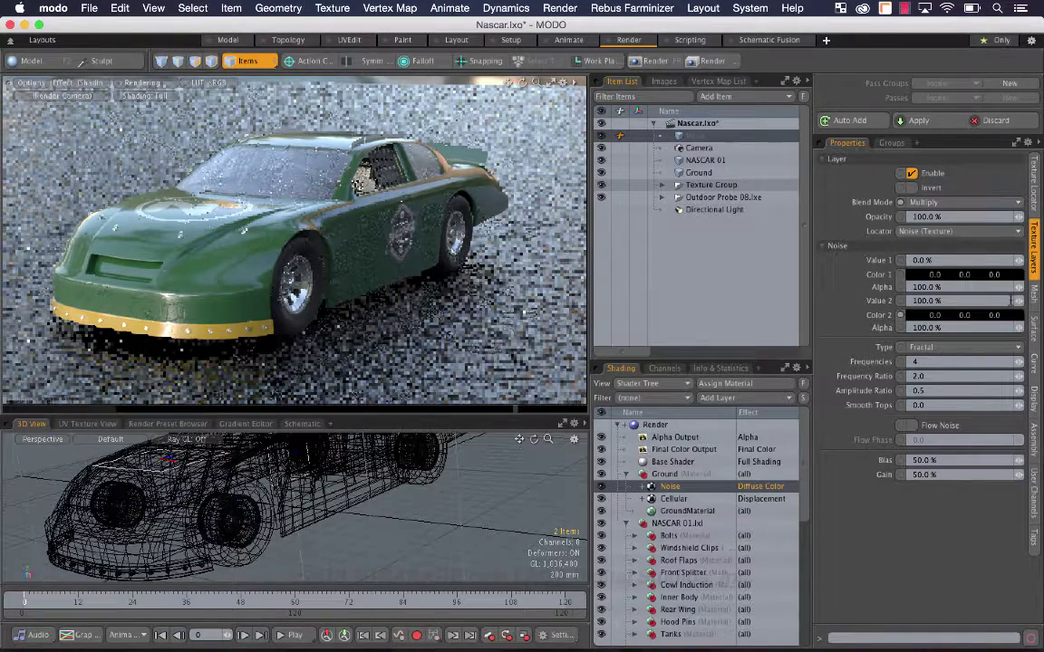
click(960, 202)
click(968, 311)
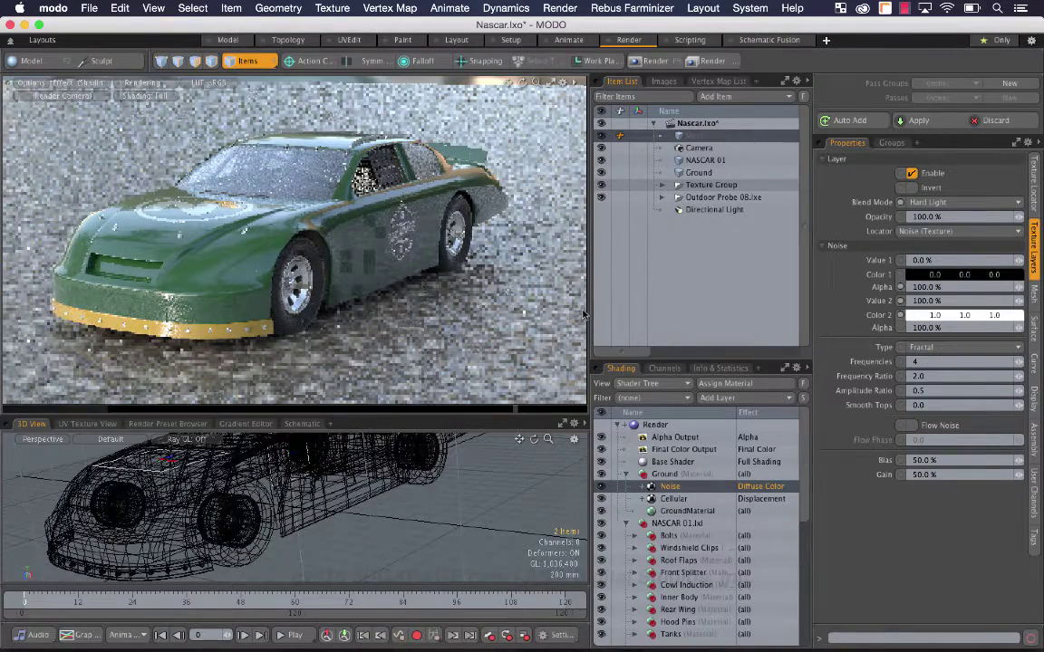
Set the Noise texture's Color 2 to a very dark brown with RGB values 0.09, 0.06 and 0.04.
double_click(947, 315)
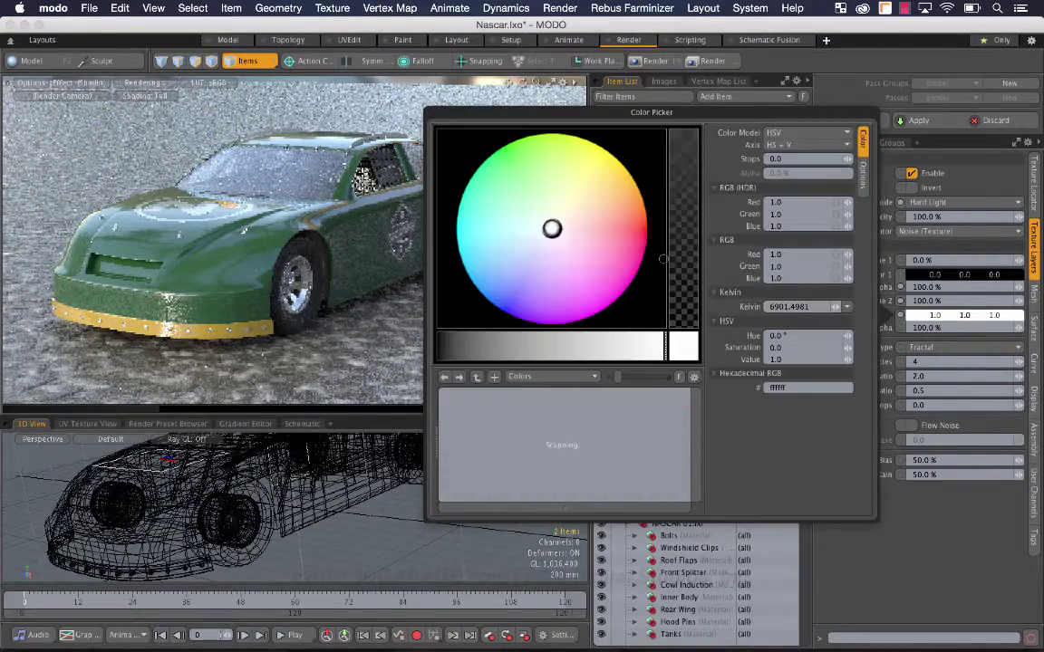
click(631, 209)
drag(630, 209, 635, 185)
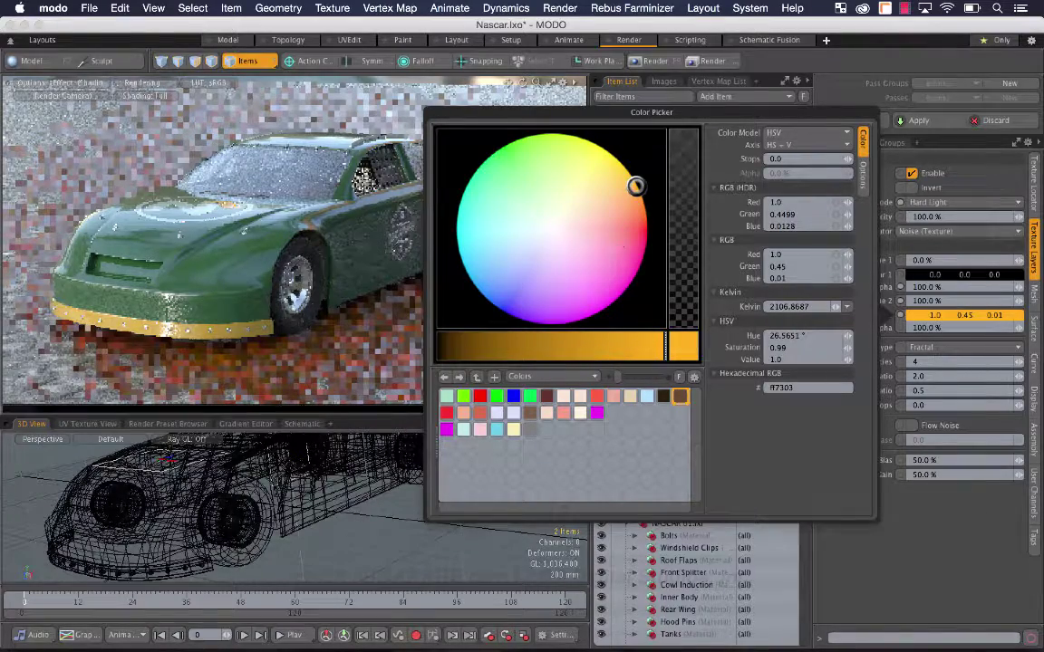
drag(484, 347, 474, 347)
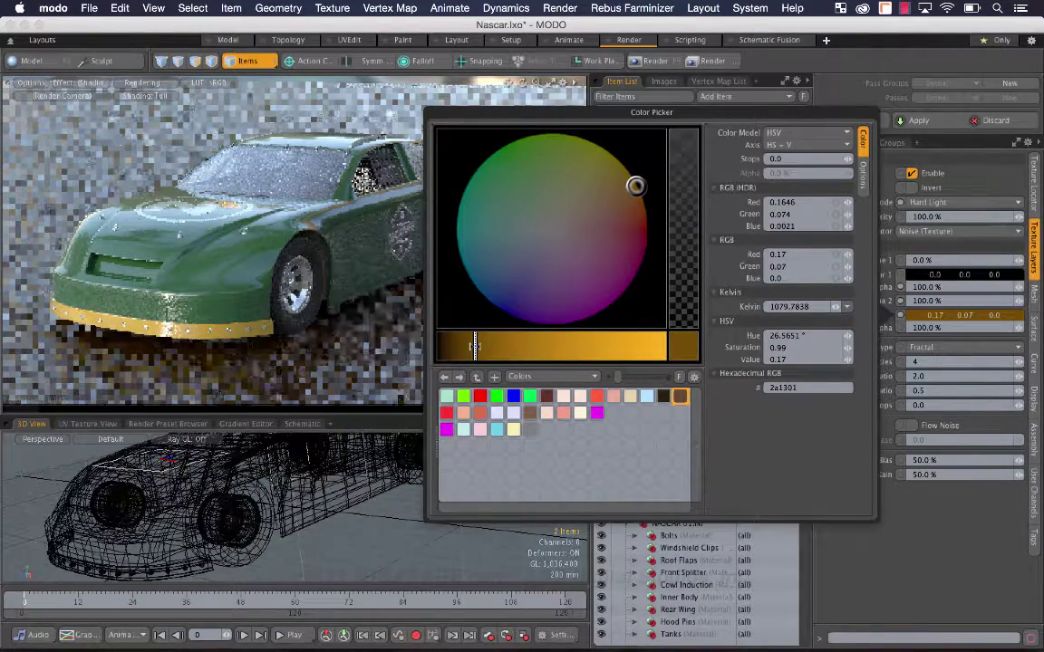
click(601, 205)
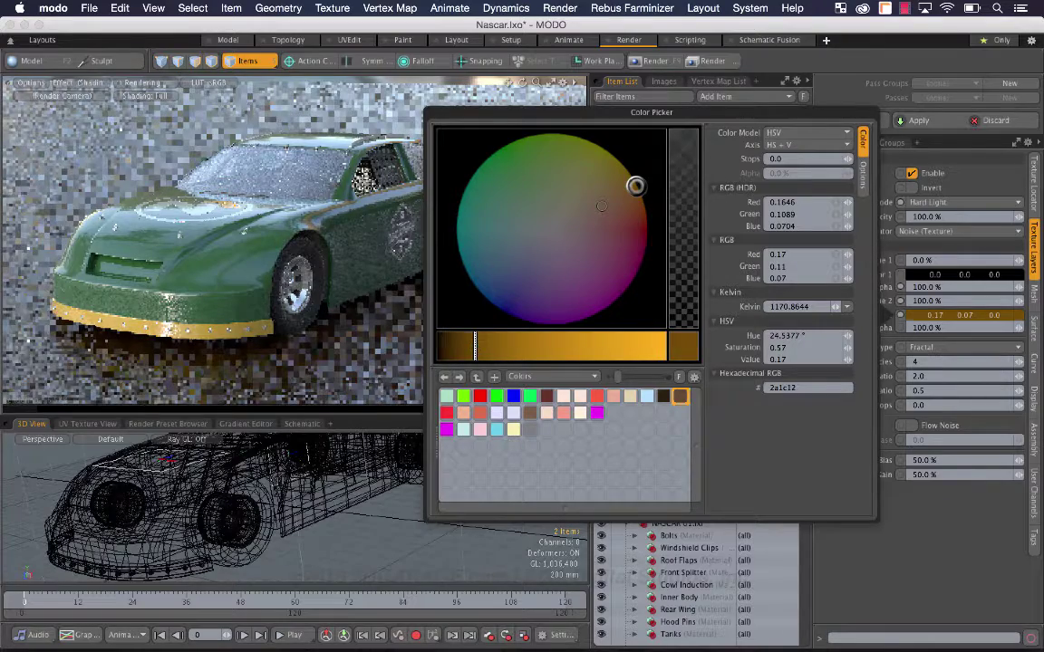
drag(601, 206, 595, 206)
drag(474, 347, 469, 347)
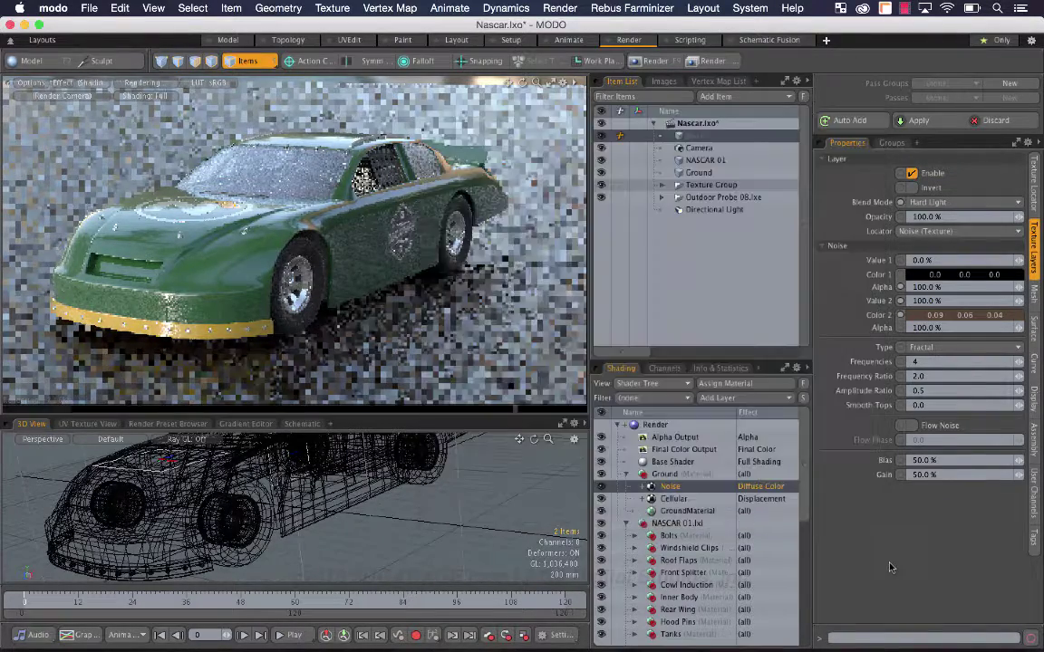
Duplicate the Noise layer in the Ground material group and set the copy's effect to Bump.
right_click(694, 492)
click(694, 548)
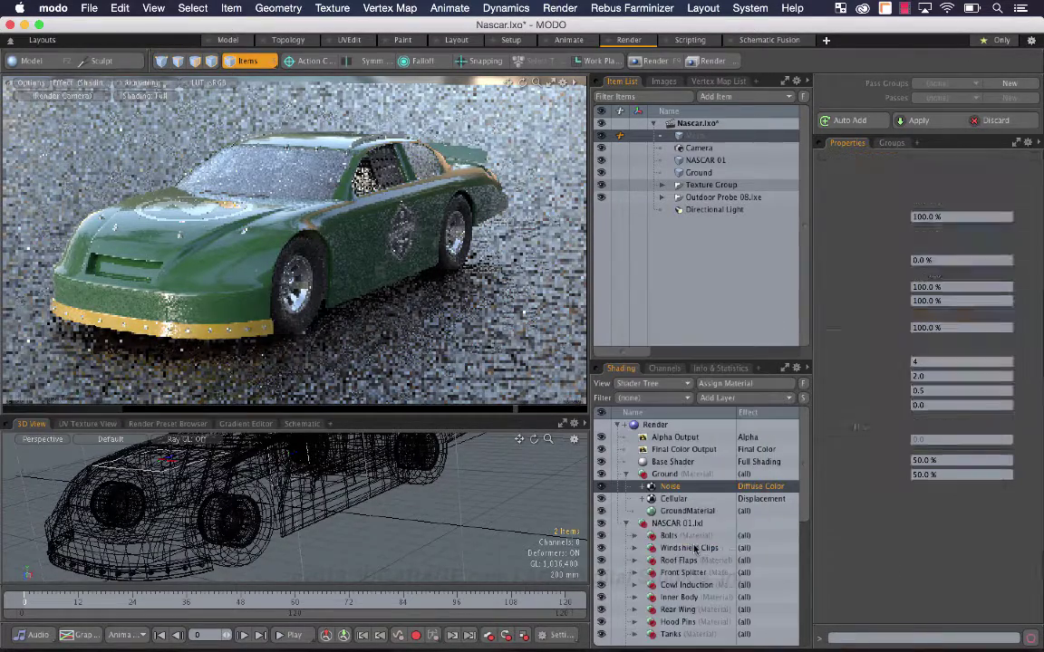
click(771, 489)
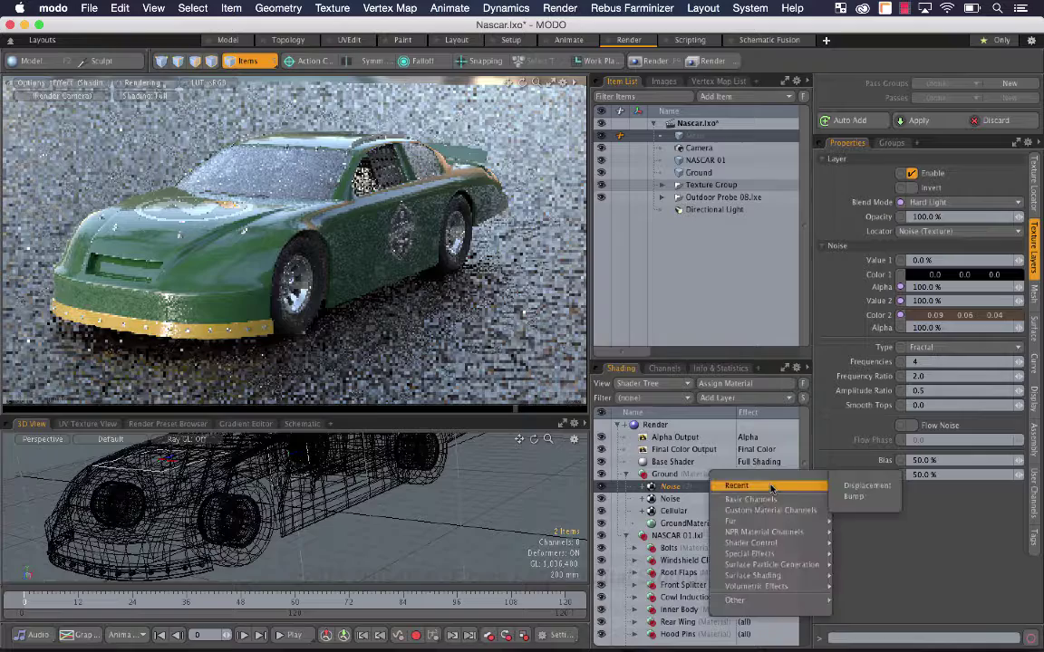
click(853, 496)
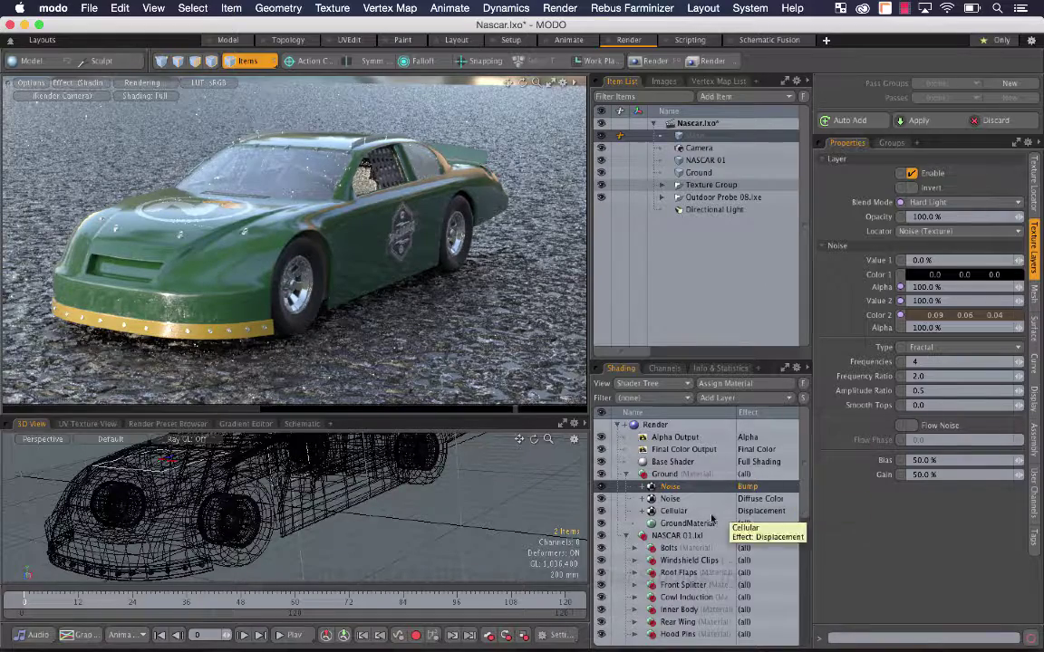
Set the GroundMaterial's bump amplitude to 1 mm.
click(677, 524)
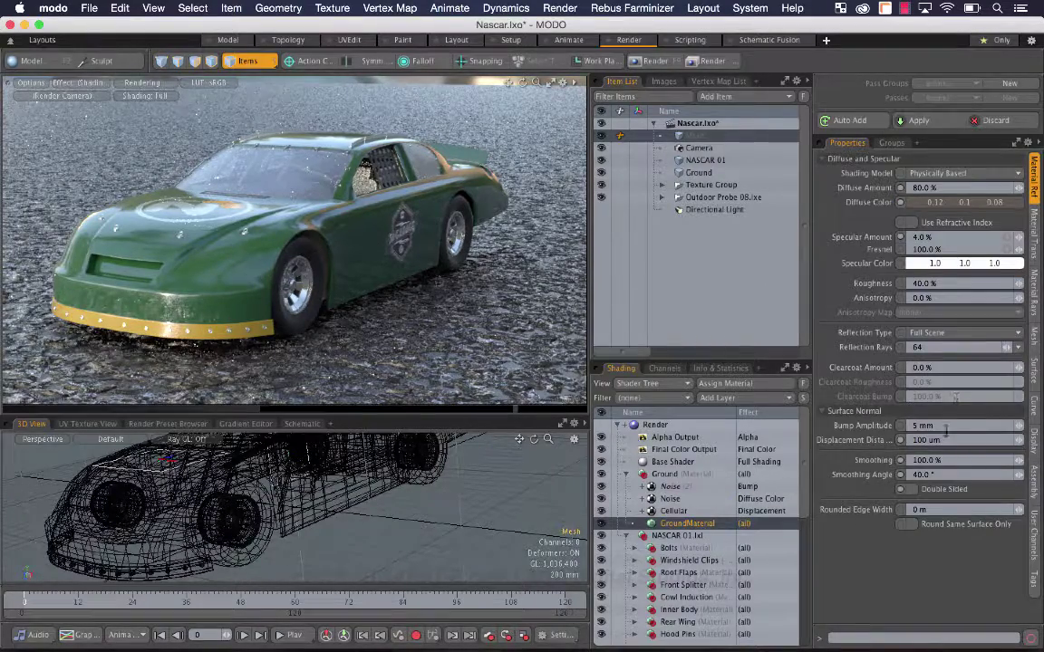
drag(914, 425, 953, 424)
text(1)
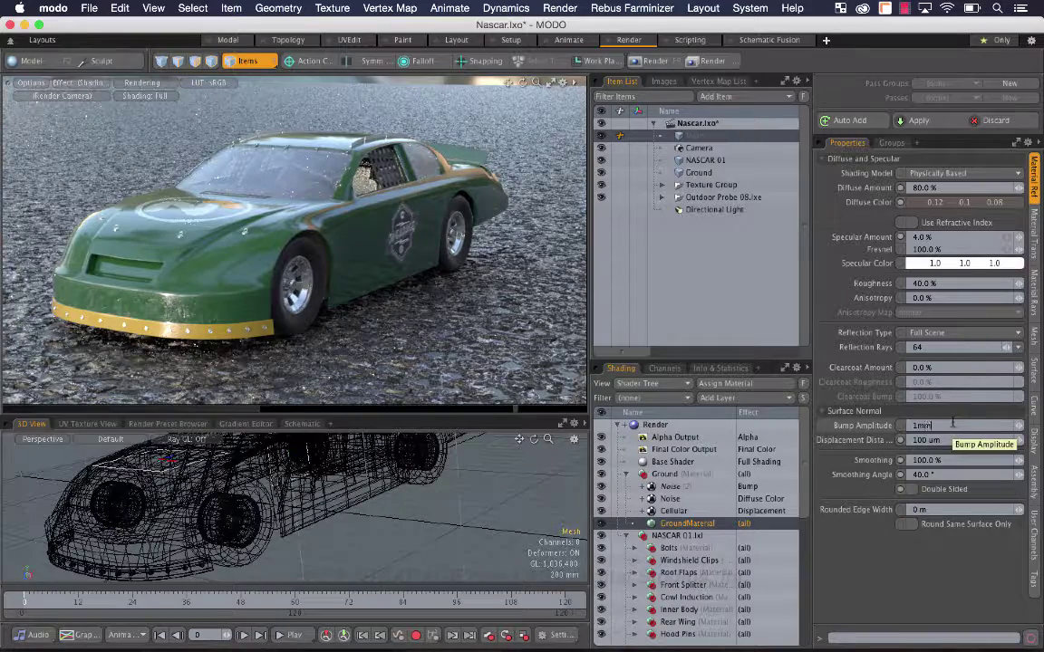
key(Tab)
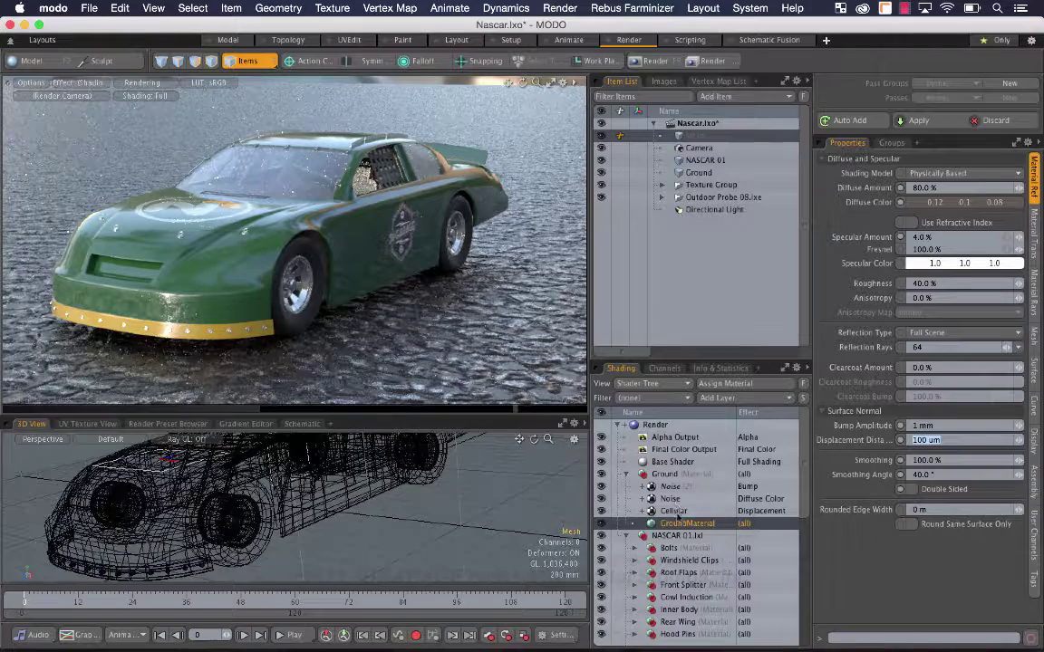
Preview DesertGround.jpg and load it as an image map layer in the Ground material group.
click(721, 399)
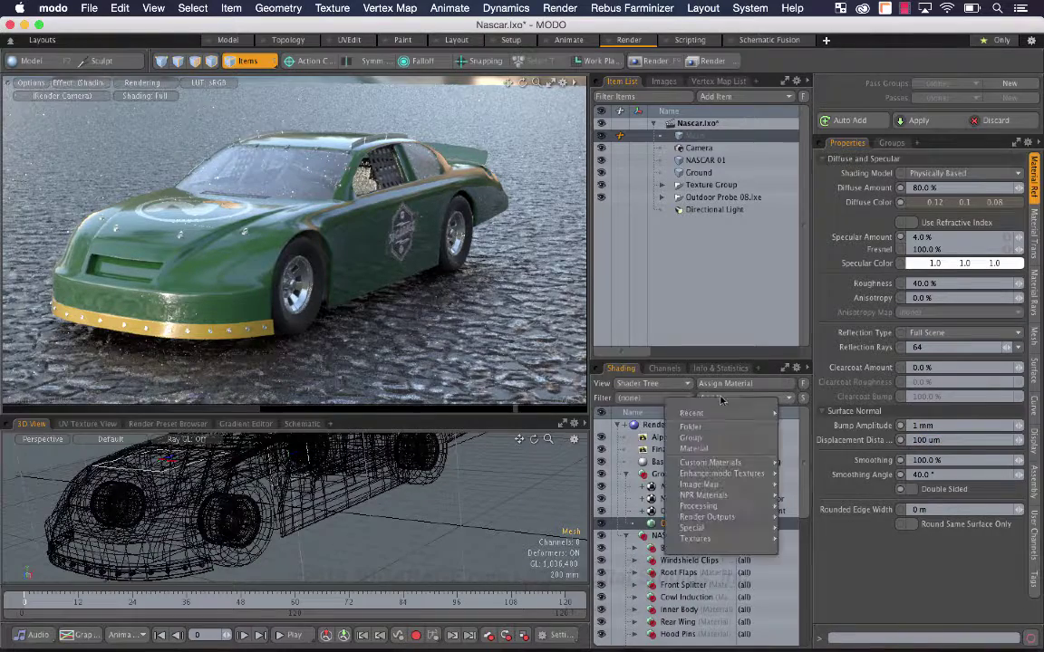
mouse_move(732, 487)
click(795, 486)
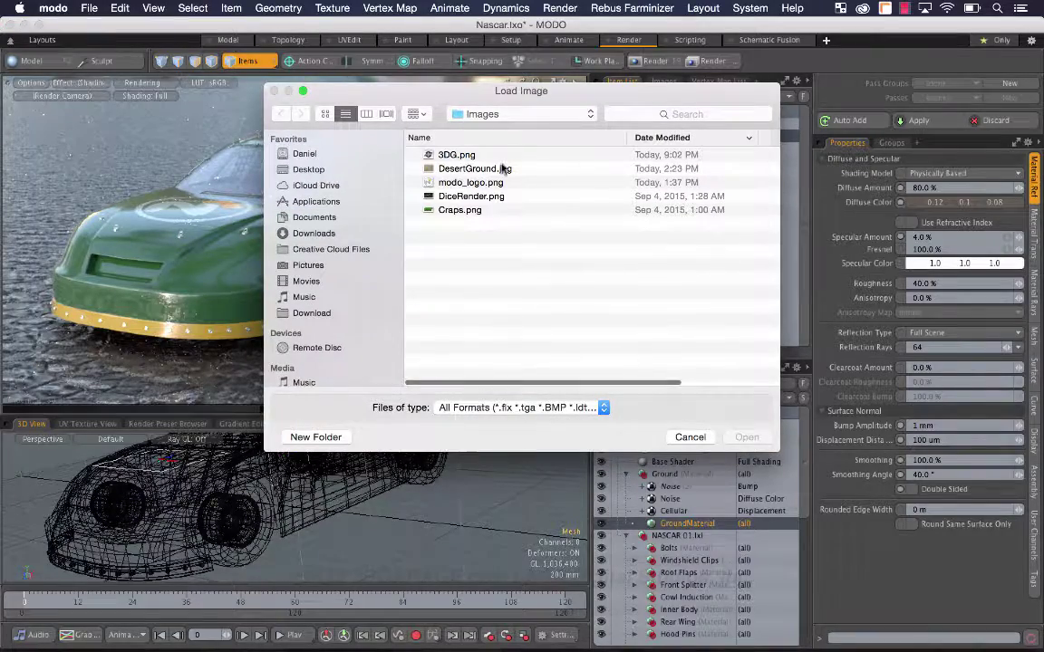
click(505, 169)
key(space)
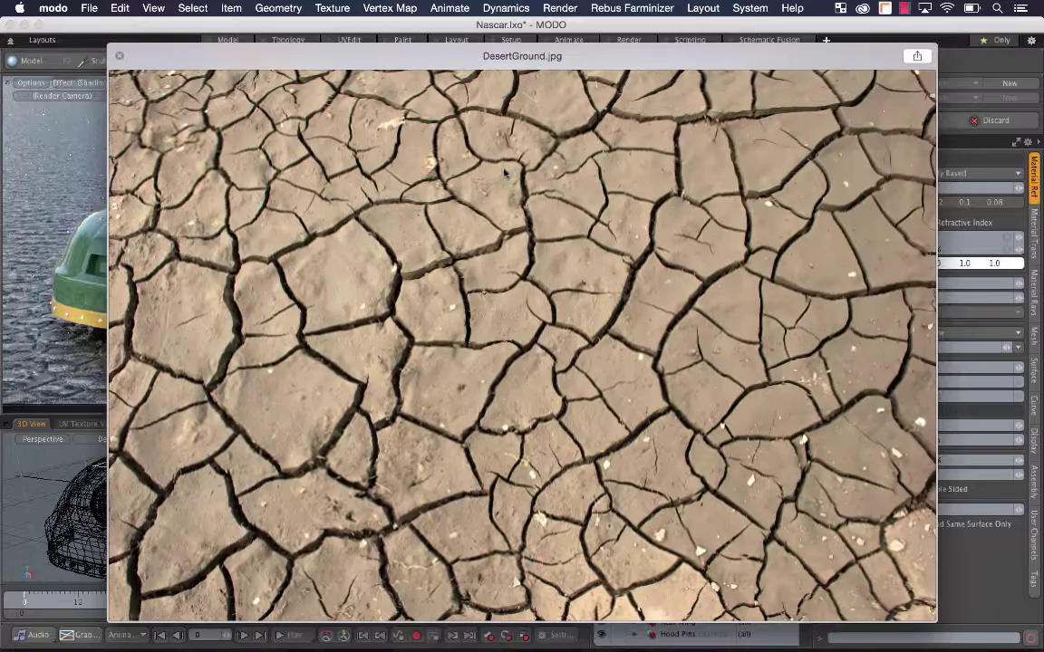
key(space)
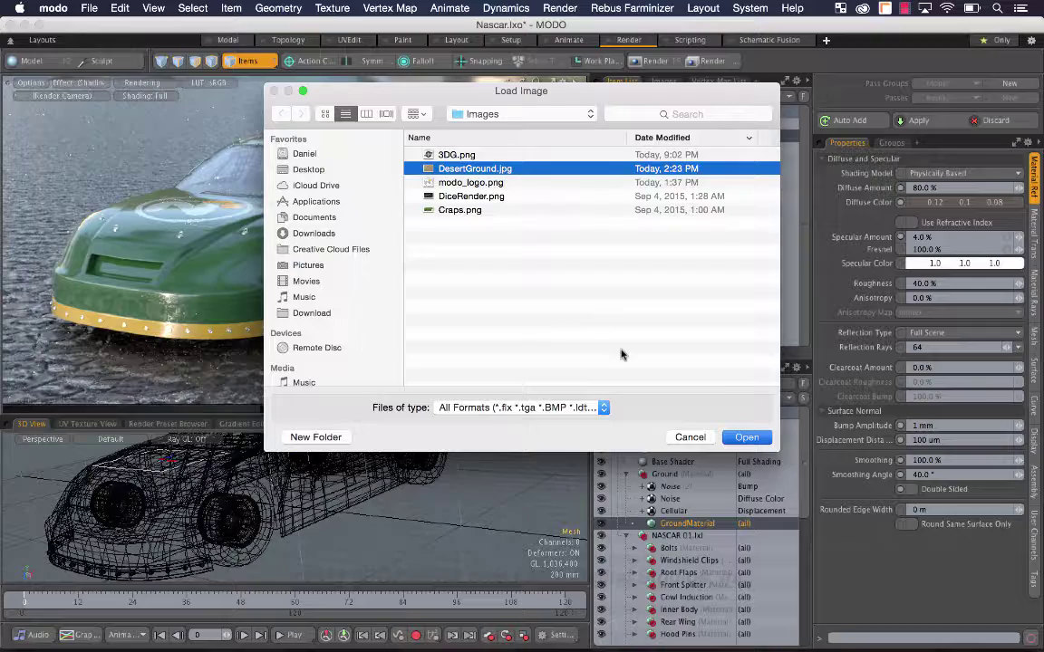
key(Return)
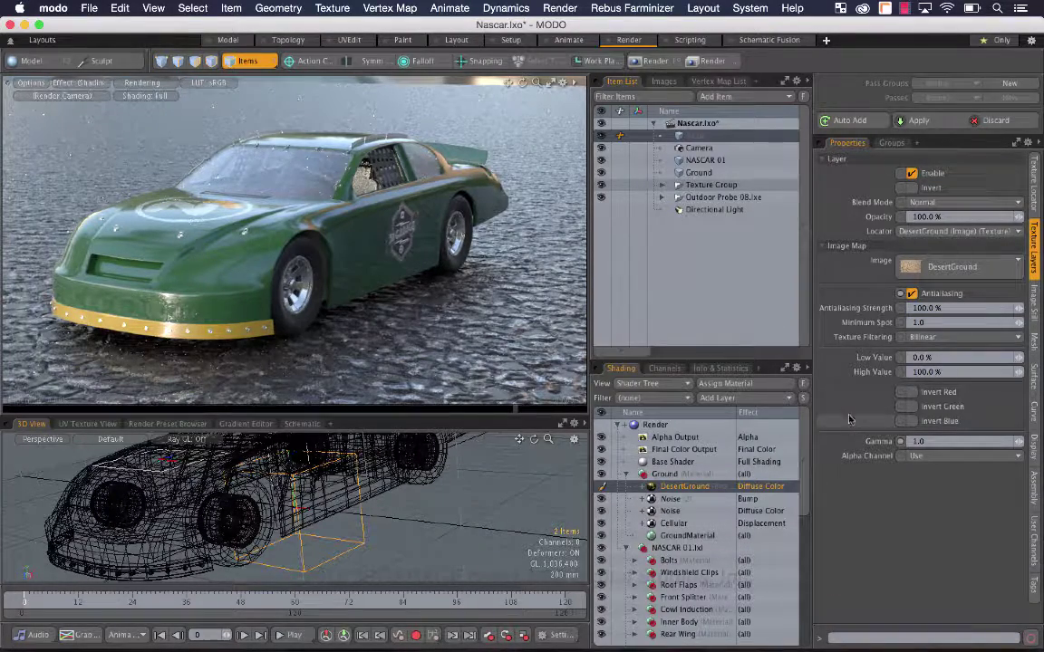
Set the DesertGround texture's projection type to Planar along the Y axis.
click(1034, 176)
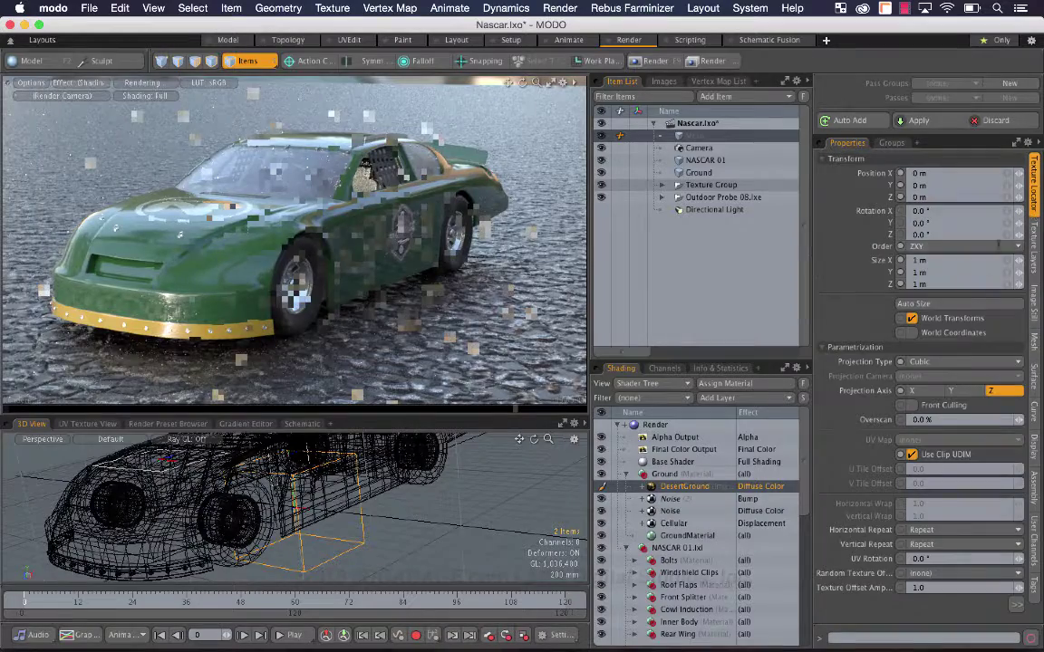
click(949, 362)
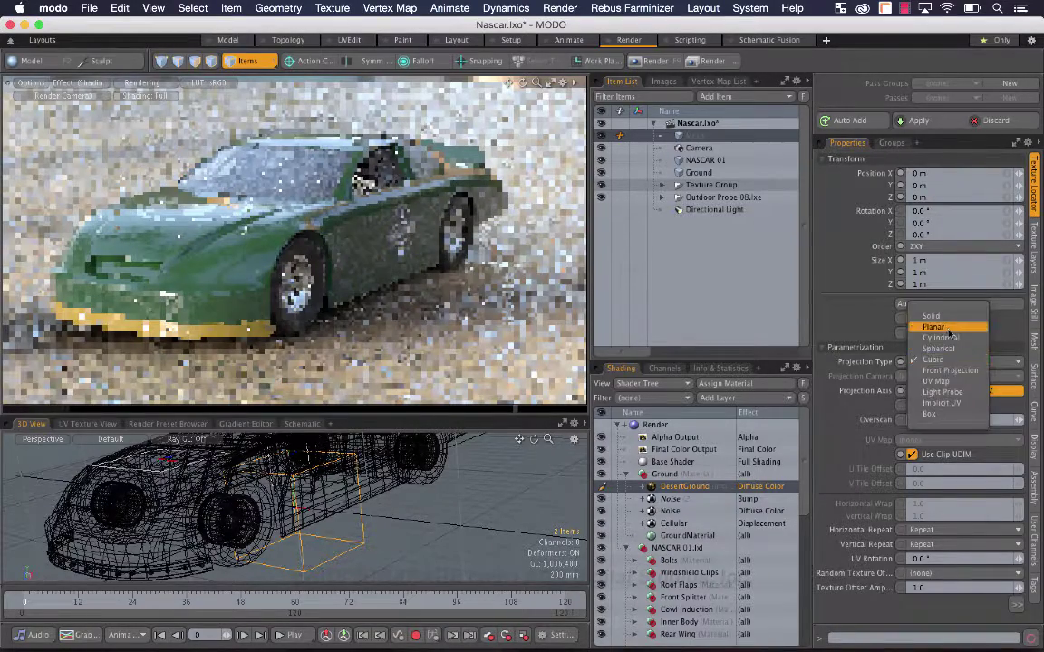
click(947, 328)
click(963, 391)
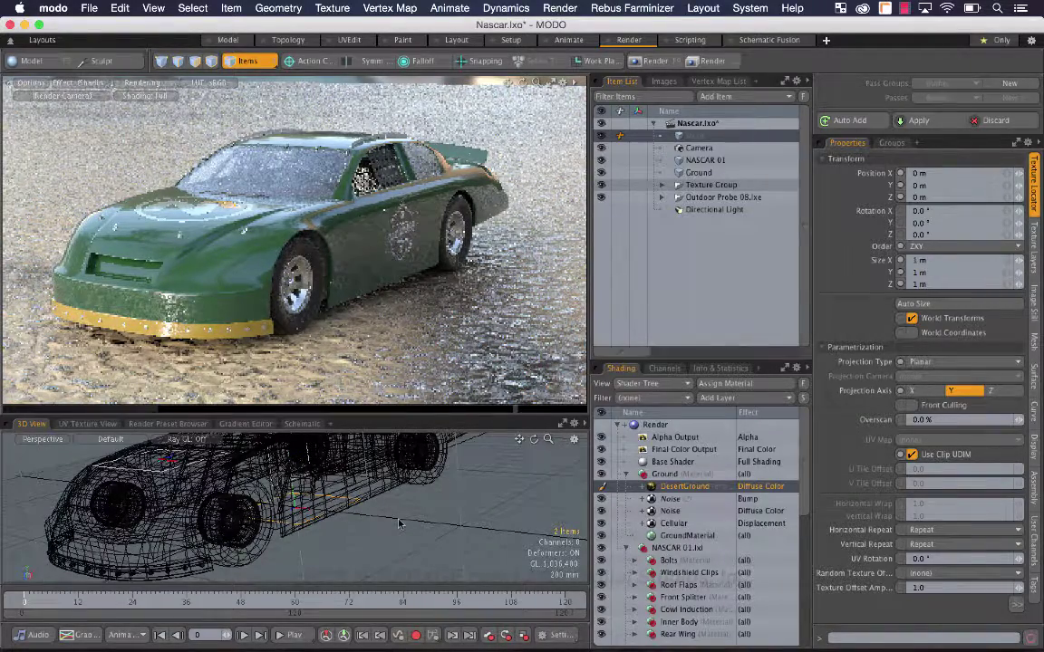
Show the textured Ground mesh in the 3D view and scale the DesertGround texture to 133 mm on the X, Y and Z axes.
scroll(318, 499, down, 10)
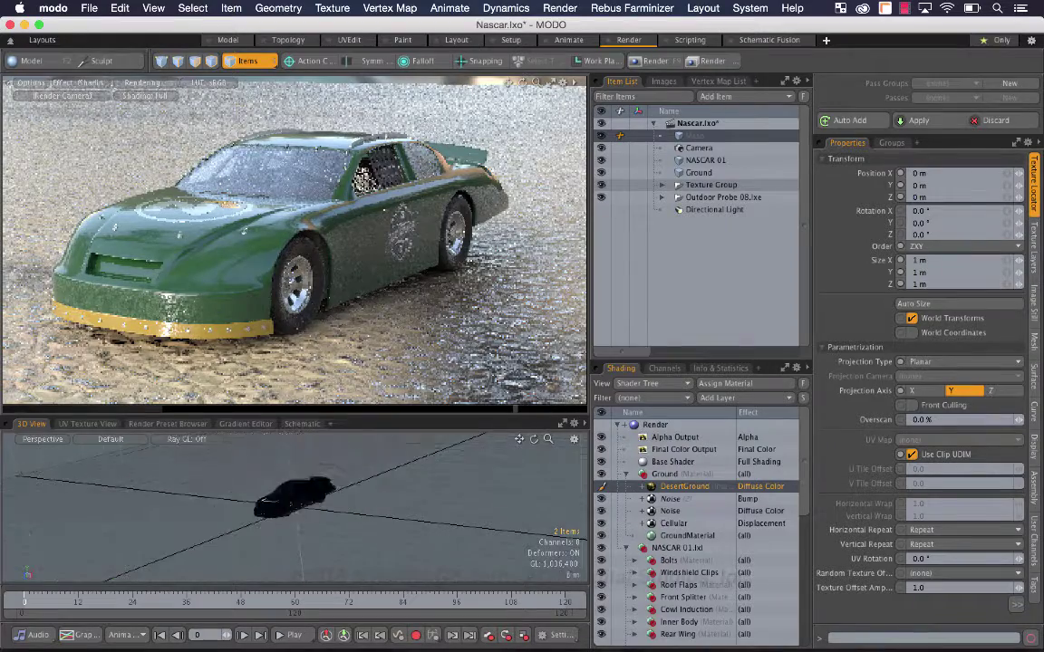
click(149, 439)
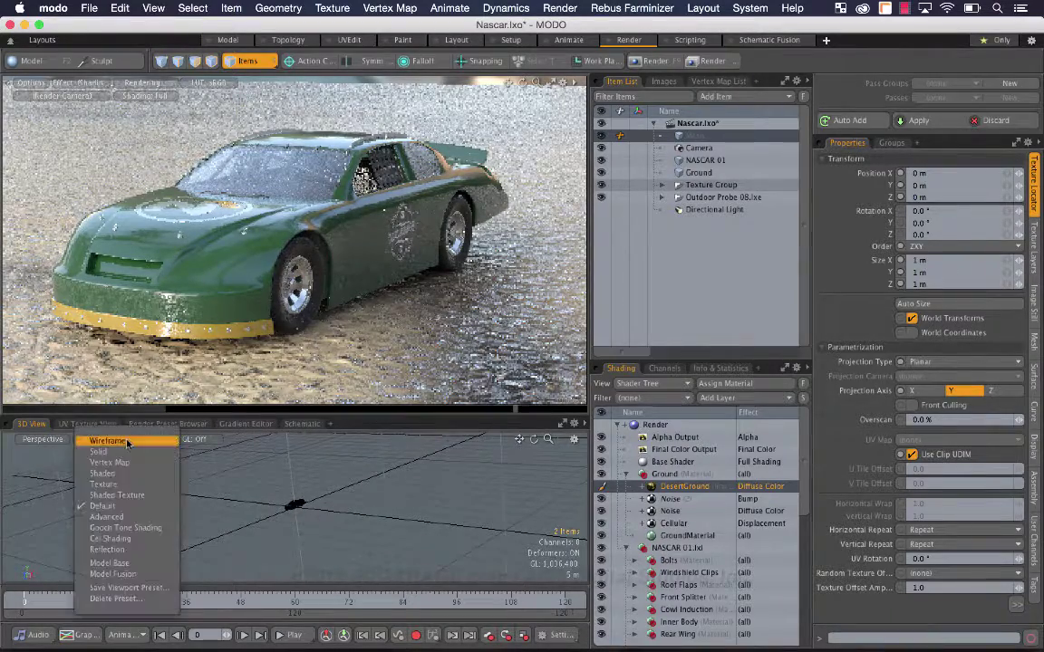
click(715, 172)
drag(521, 438, 530, 460)
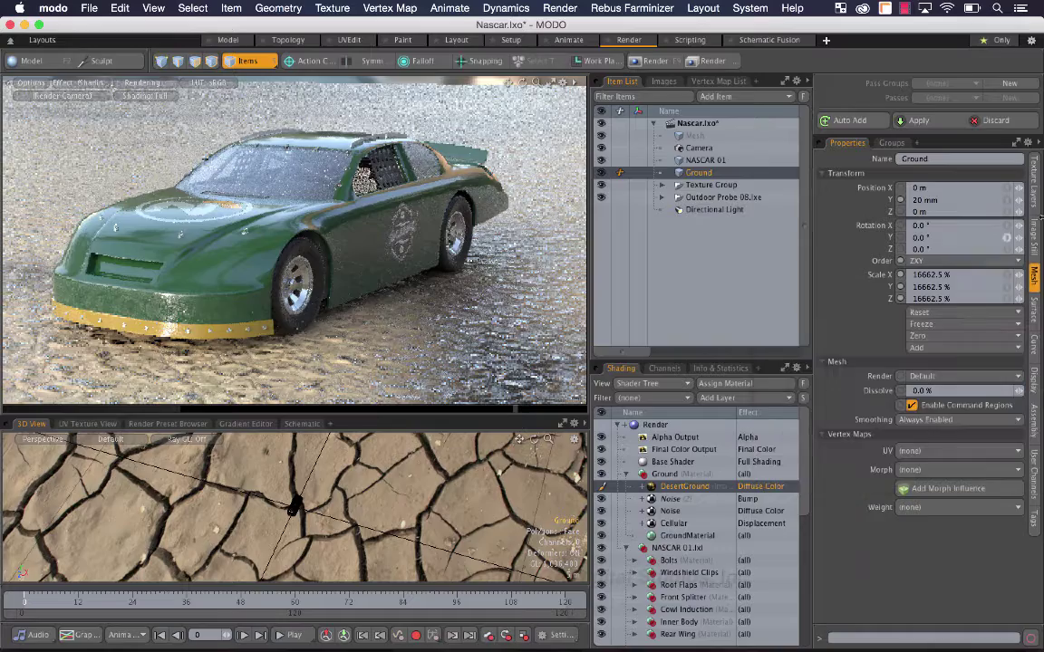
click(1035, 198)
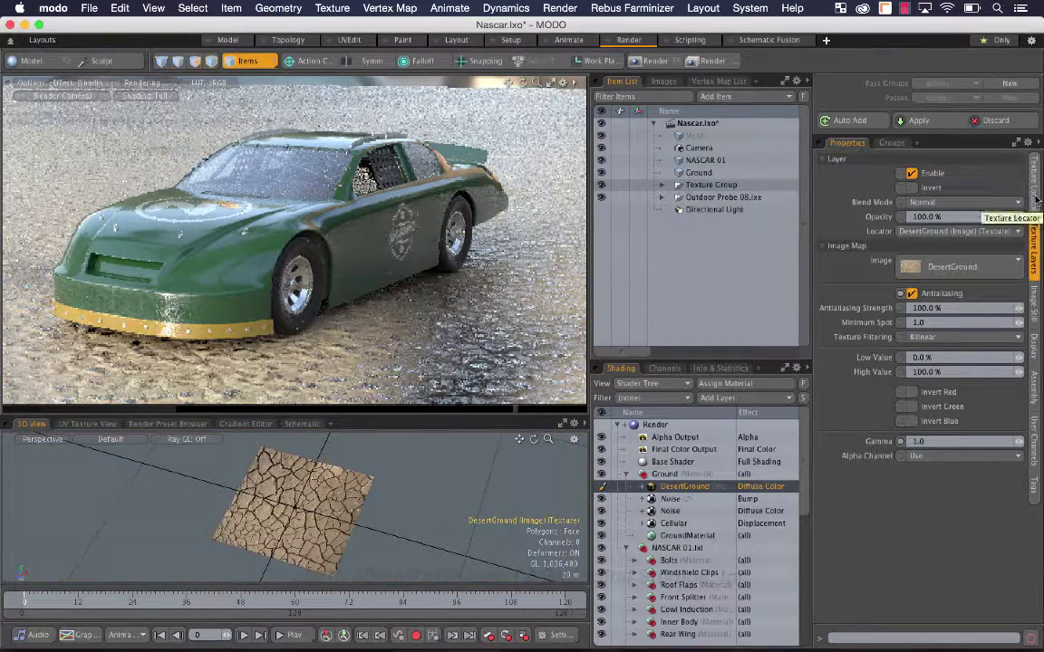
click(1036, 198)
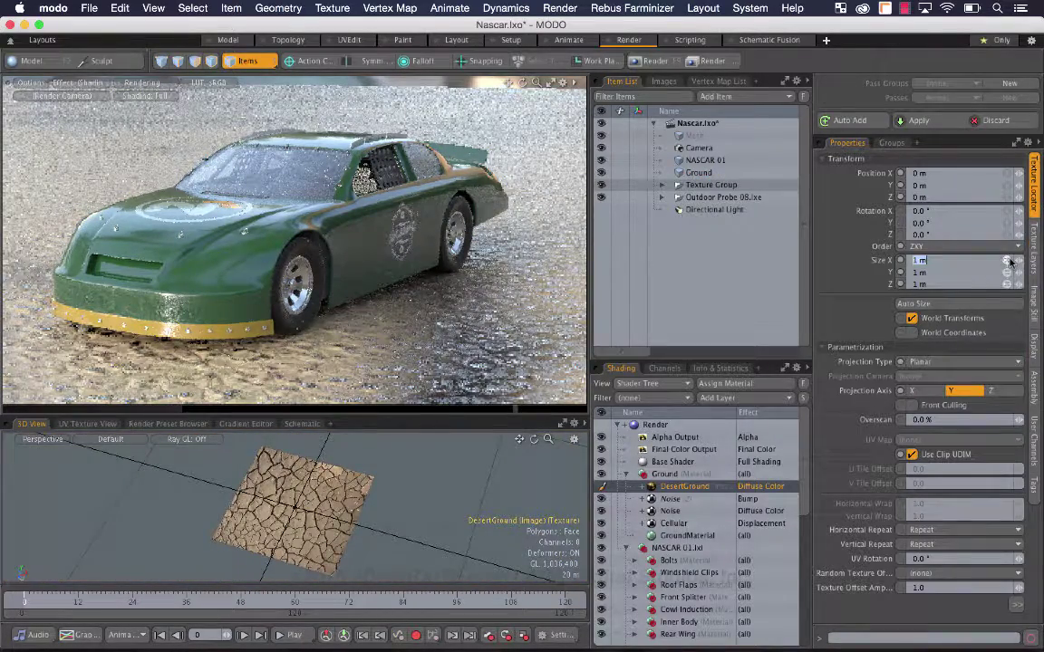
text(560mm)
key(Return)
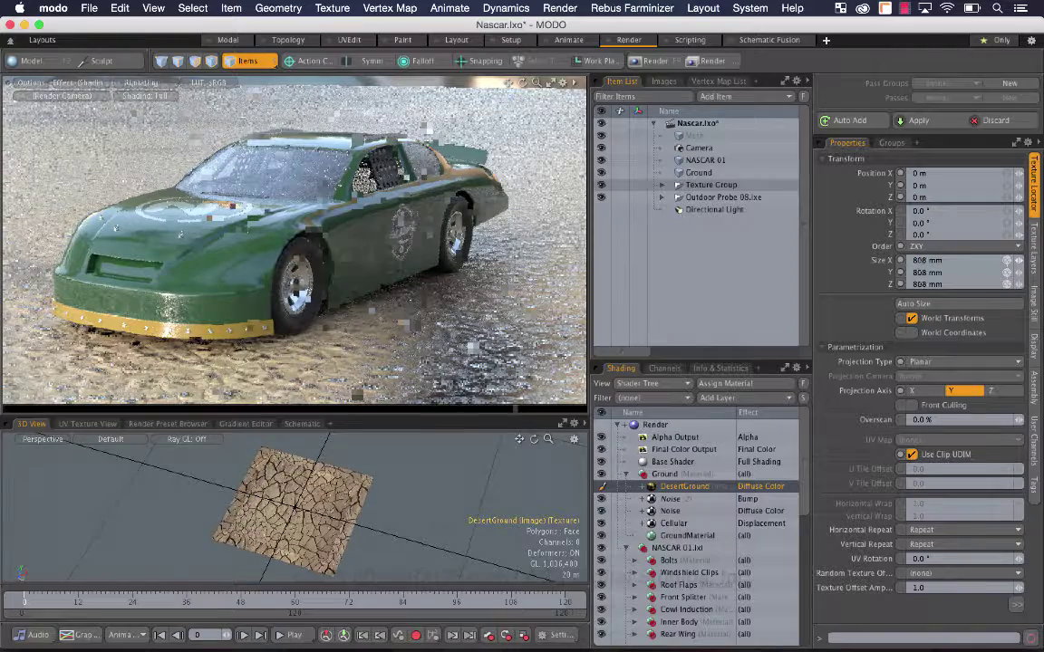
drag(1019, 260, 980, 260)
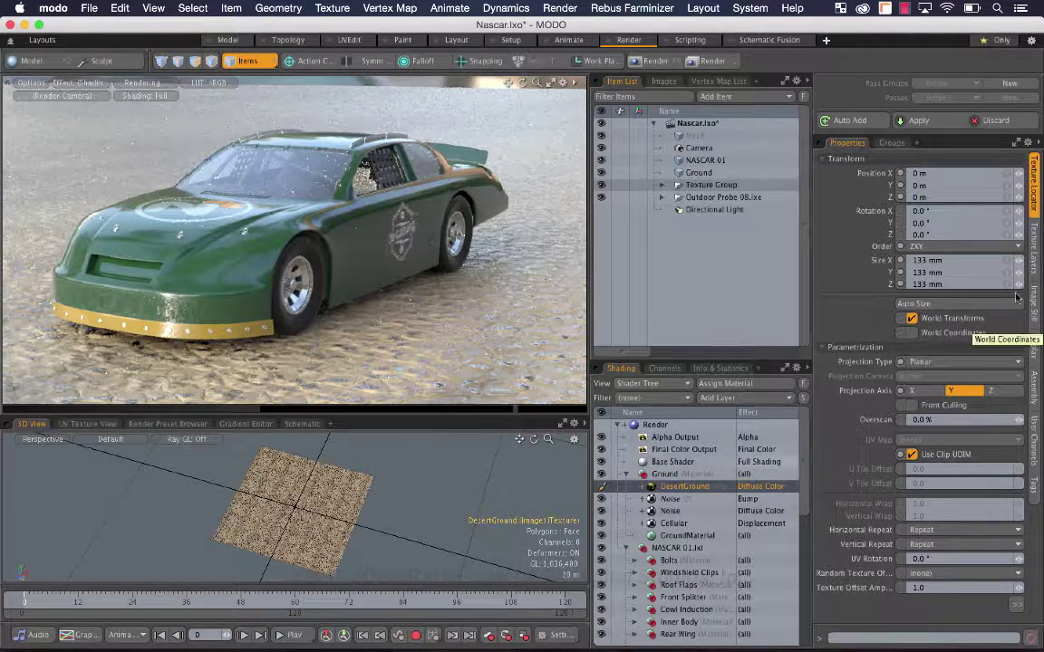
Try the Multiply, Screen and Overlay blend modes on the DesertGround diffuse color layer.
click(1033, 252)
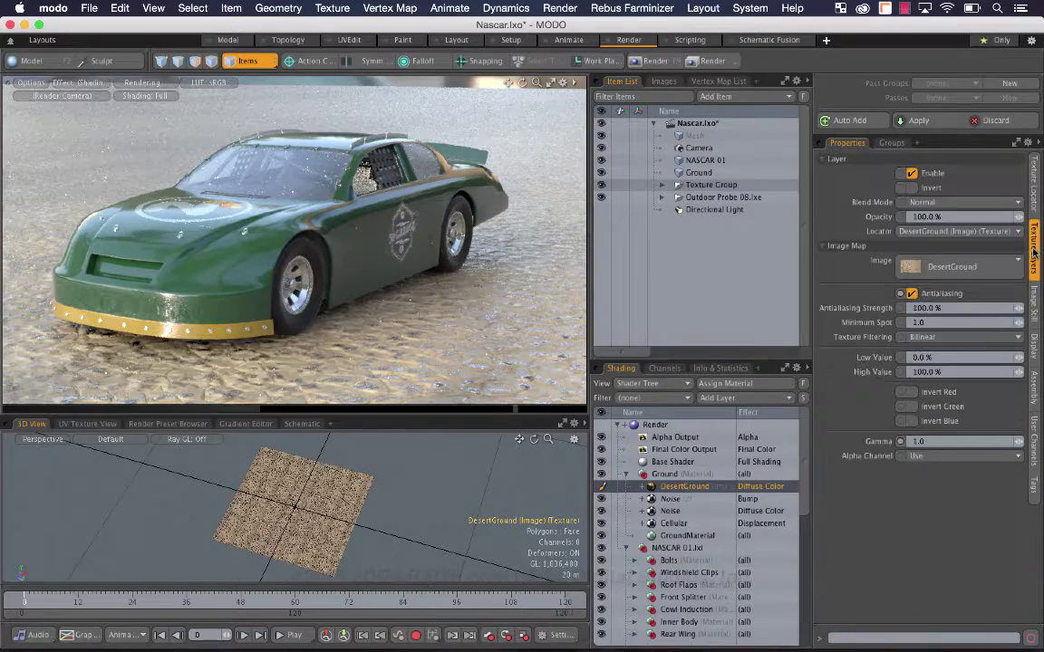
click(945, 203)
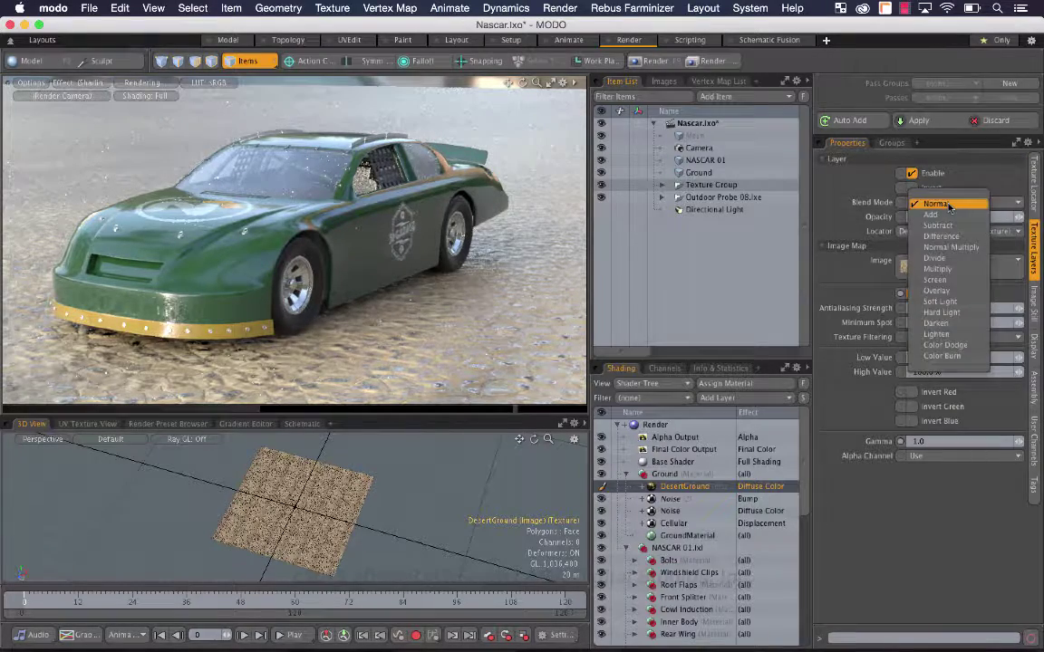
click(942, 268)
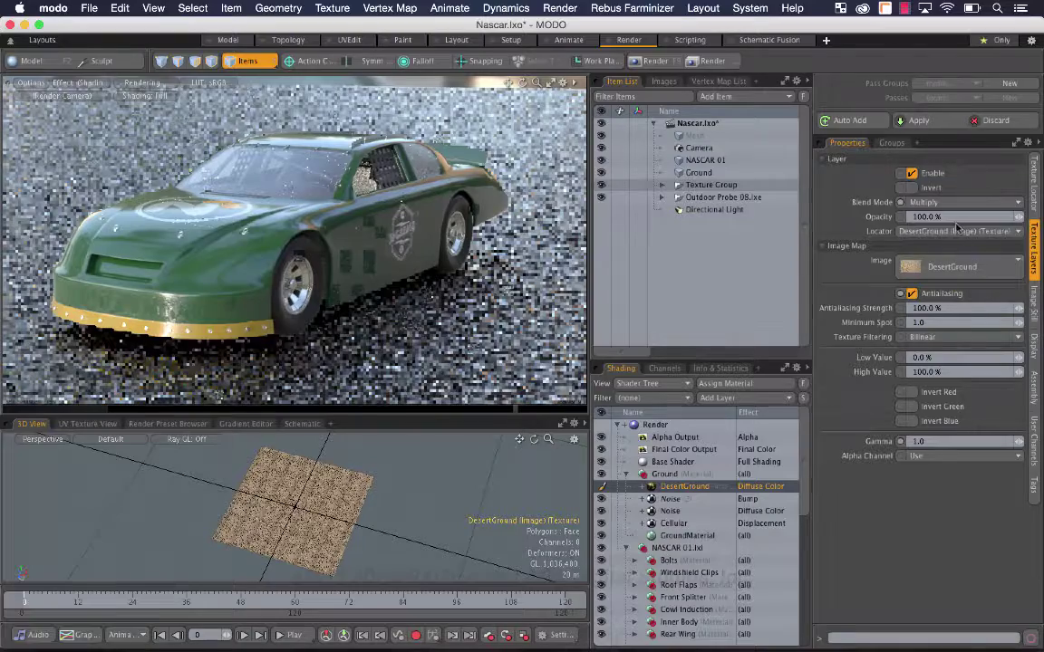
click(947, 203)
click(947, 210)
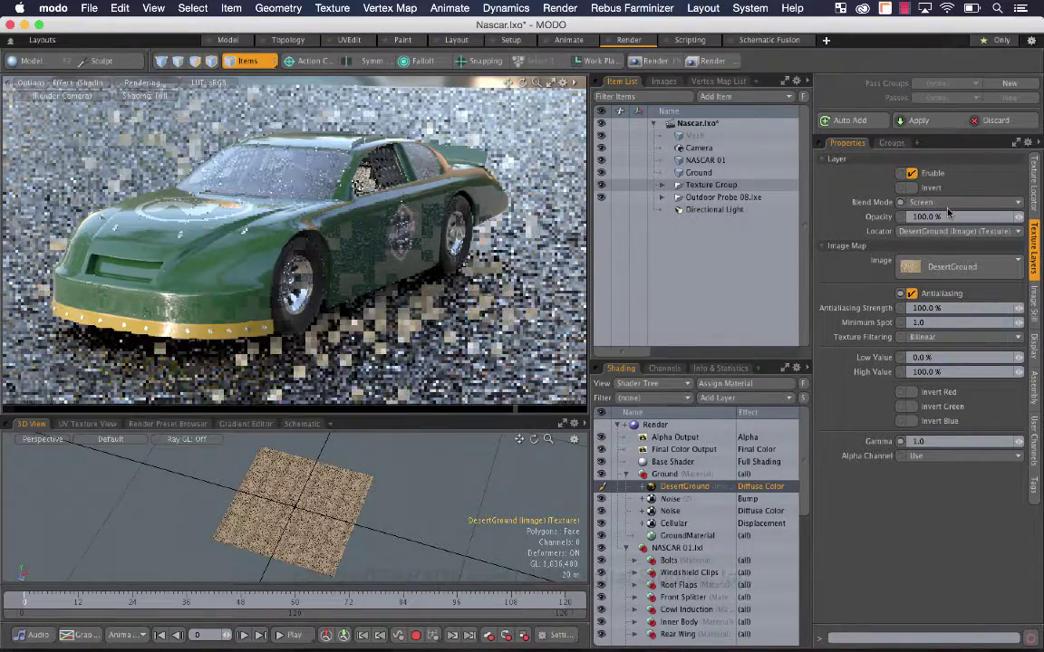
click(948, 204)
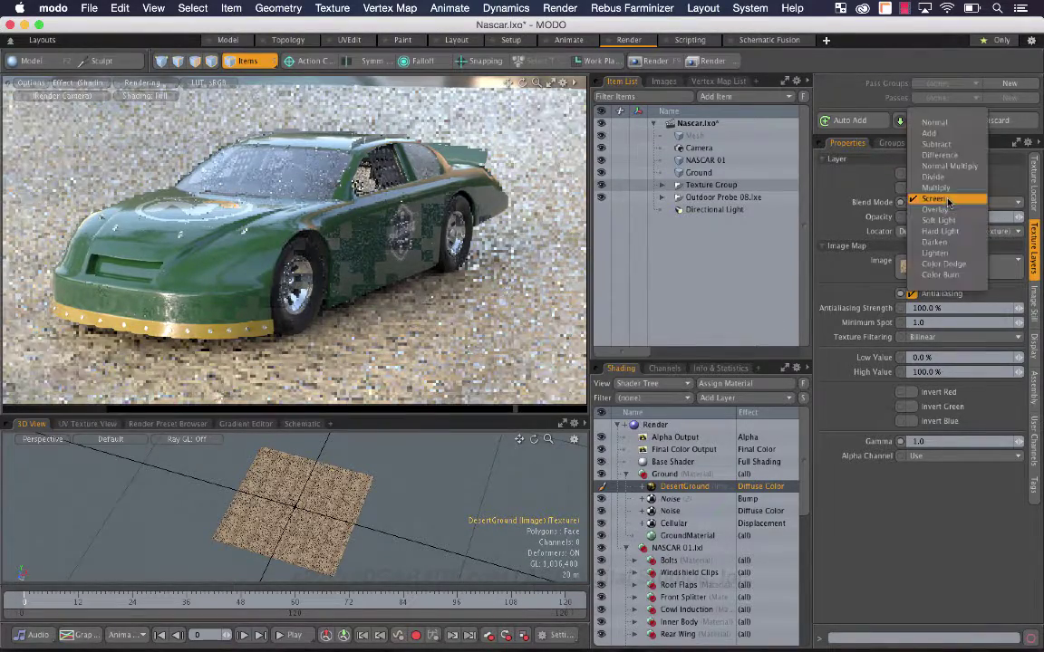
click(949, 214)
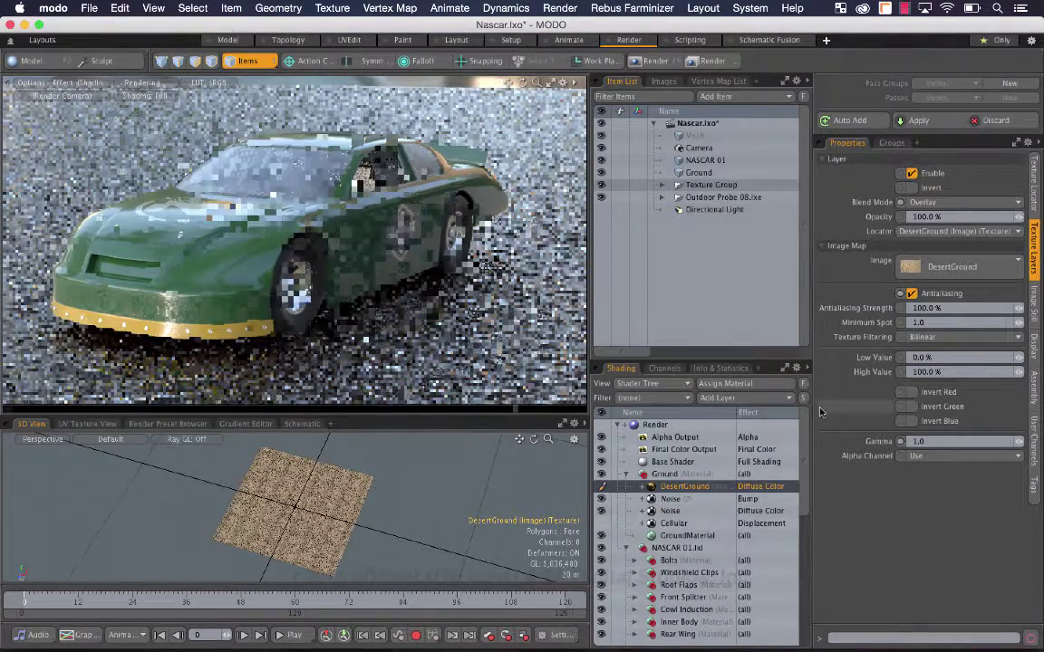
Try the Difference and Subtract blend modes on the DesertGround layer, then restore its blend mode to Normal.
click(967, 203)
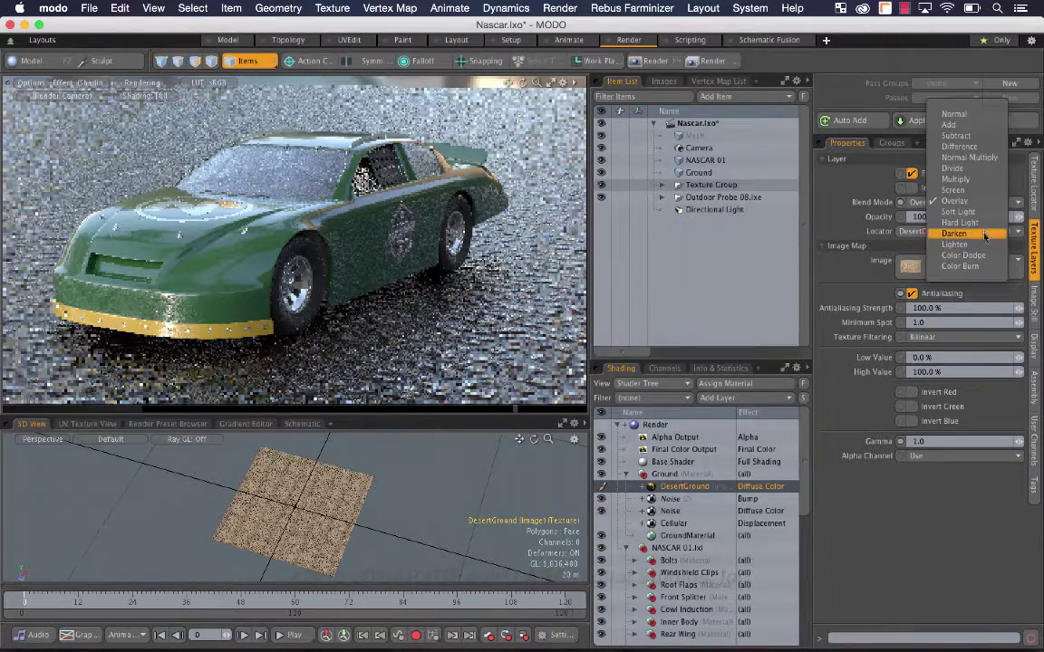
click(959, 146)
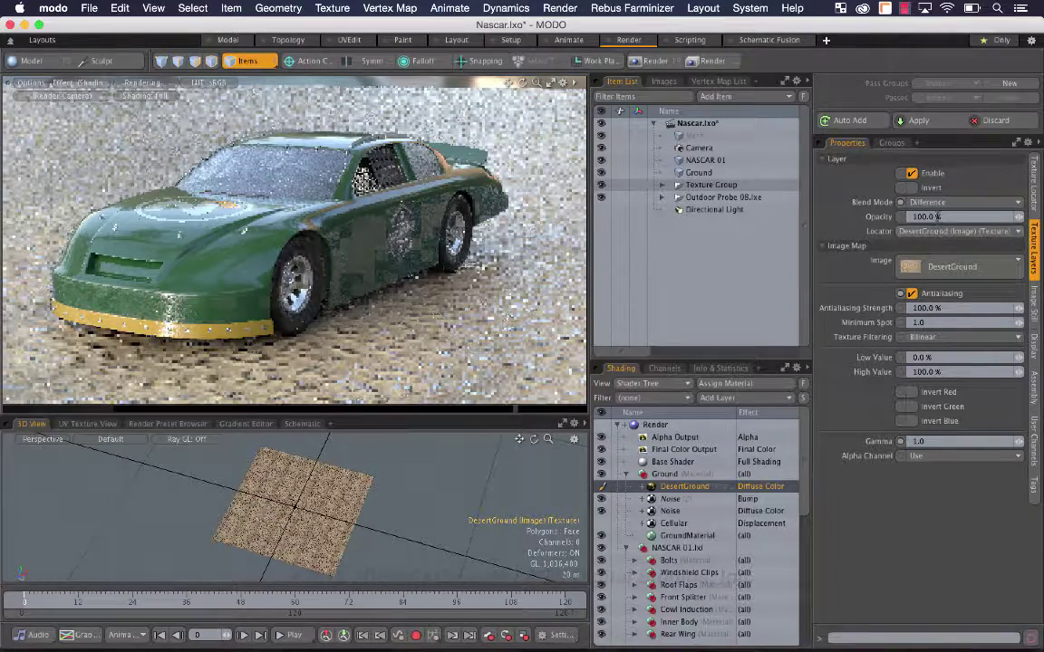
click(938, 202)
click(937, 191)
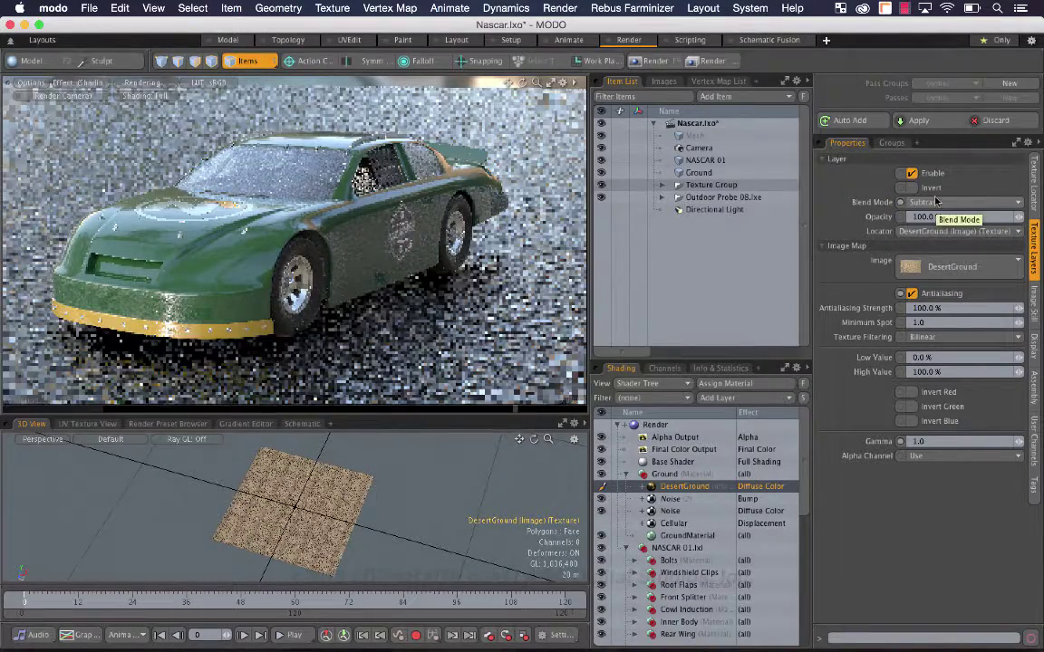
click(938, 202)
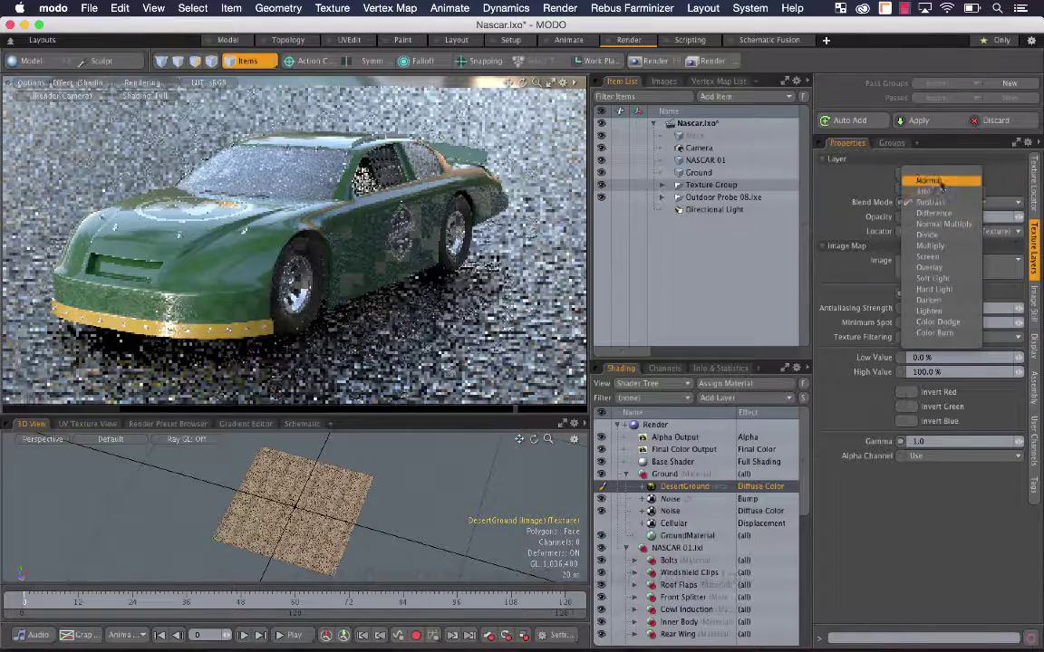
click(940, 182)
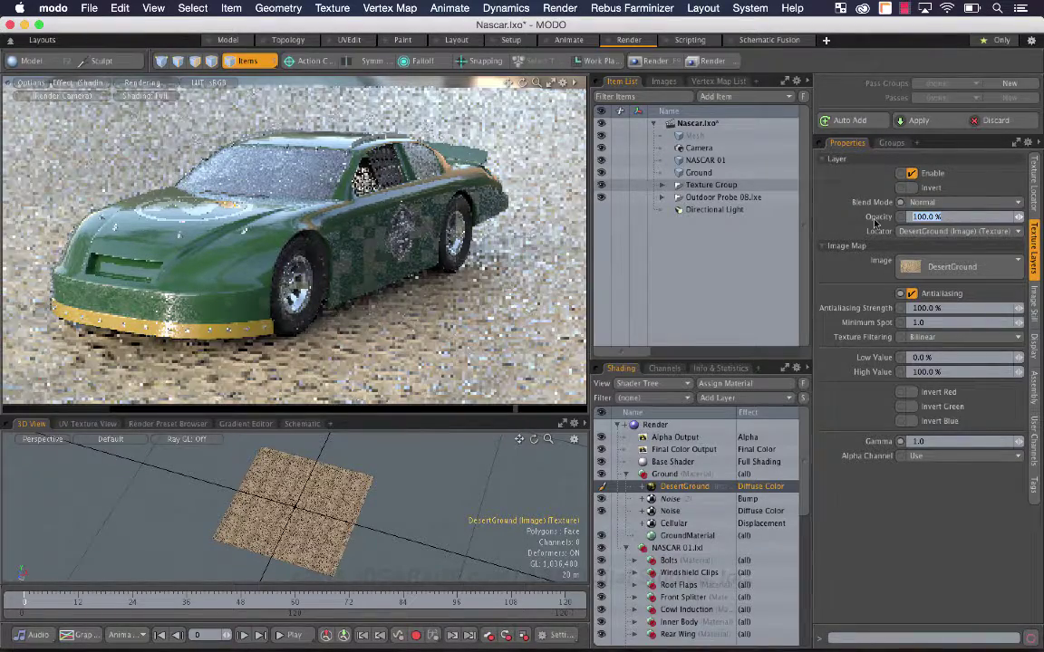
Set the DesertGround layer's opacity to 50% and turn off the layer's visibility in the Ground material group.
text(50)
key(Return)
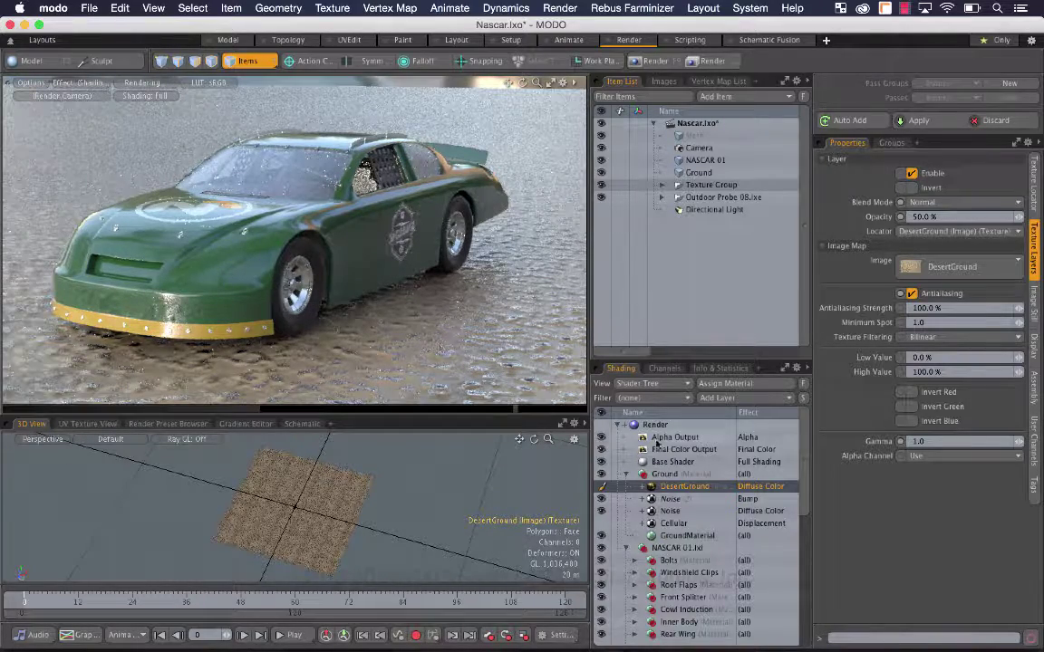
click(601, 488)
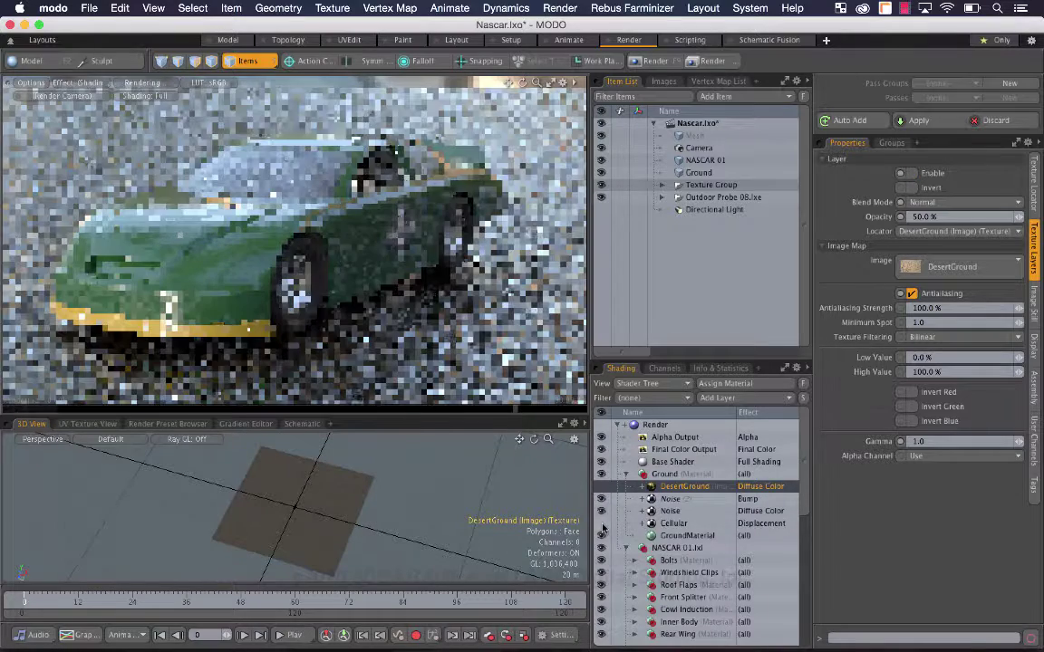